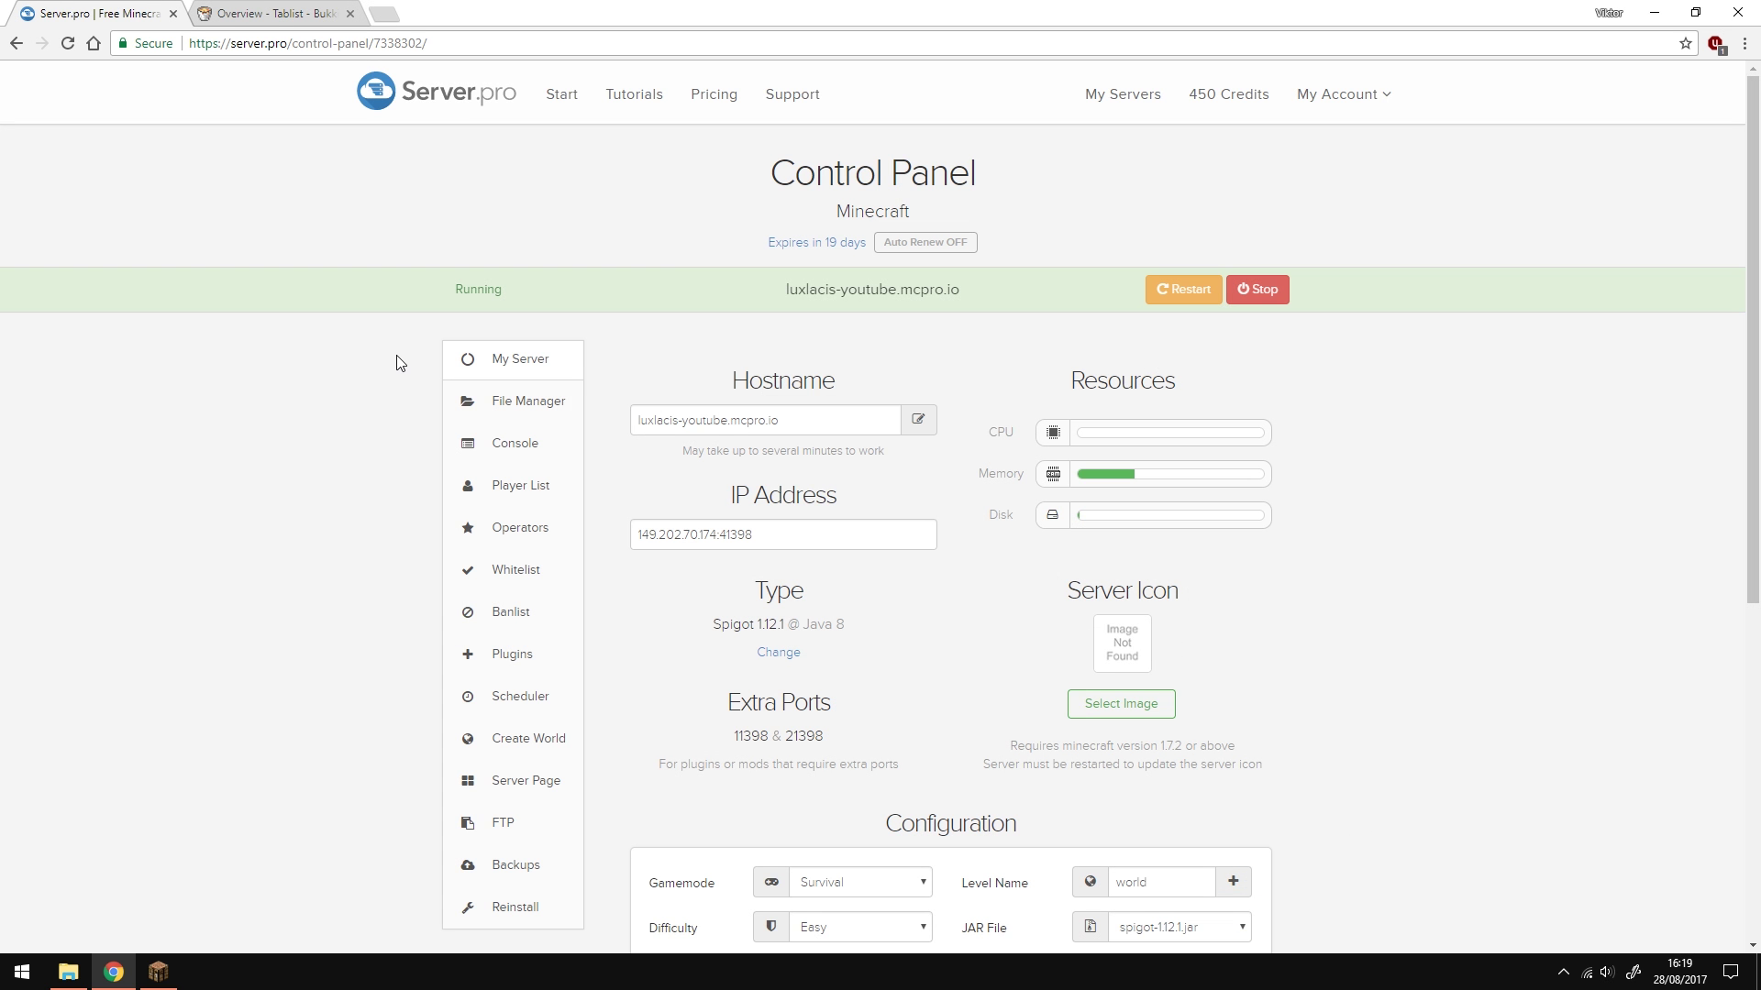
# Search the server's plugins for 'tablist' and install the latest Tablist plugin
pyautogui.click(519, 654)
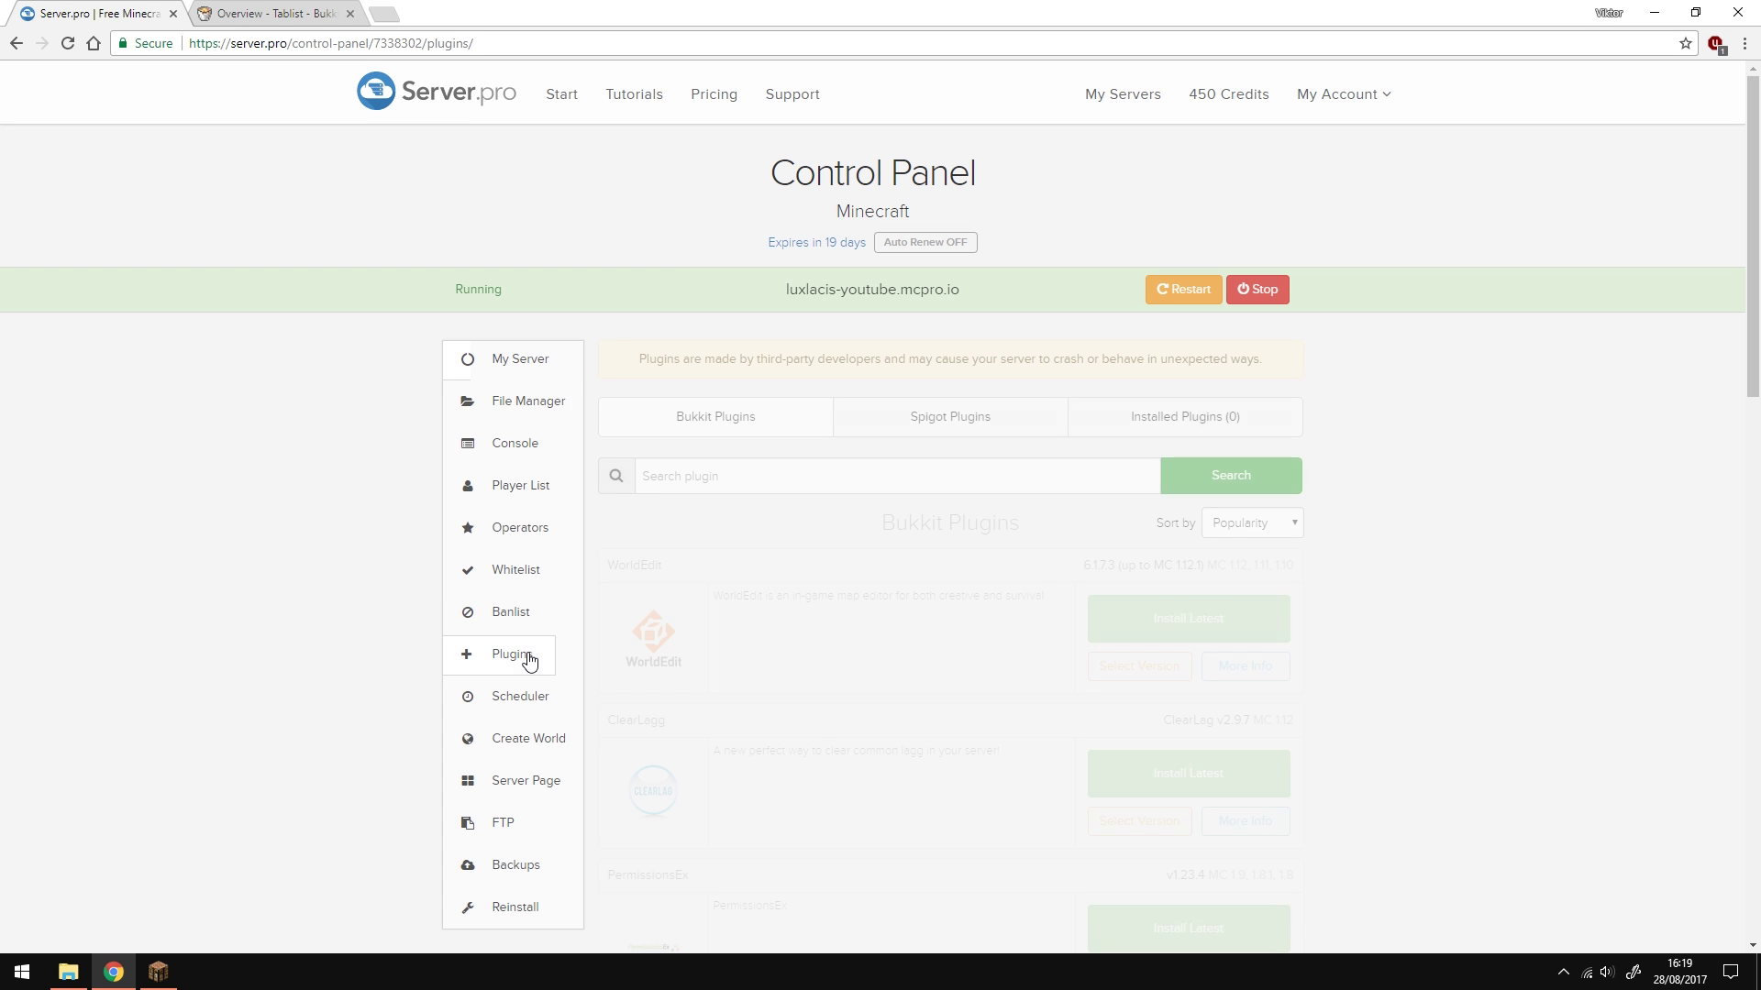
pyautogui.click(776, 474)
pyautogui.write('tablist')
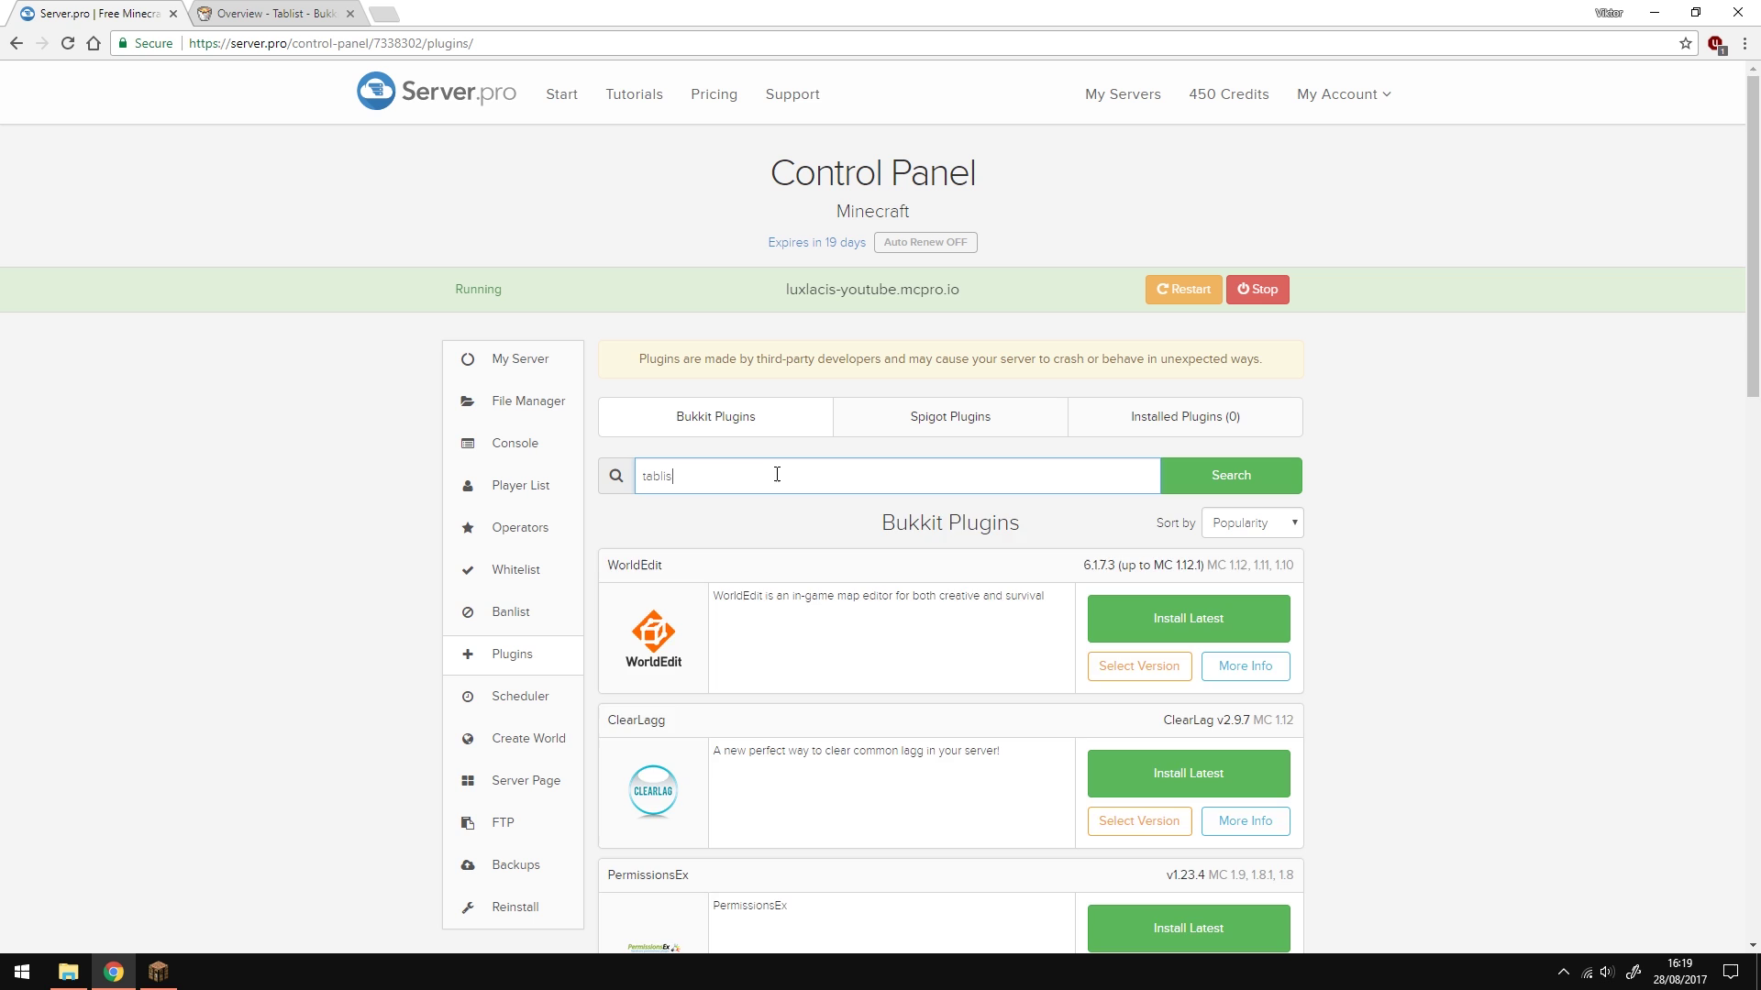
pyautogui.press('Return')
pyautogui.scroll(-2, 771, 490)
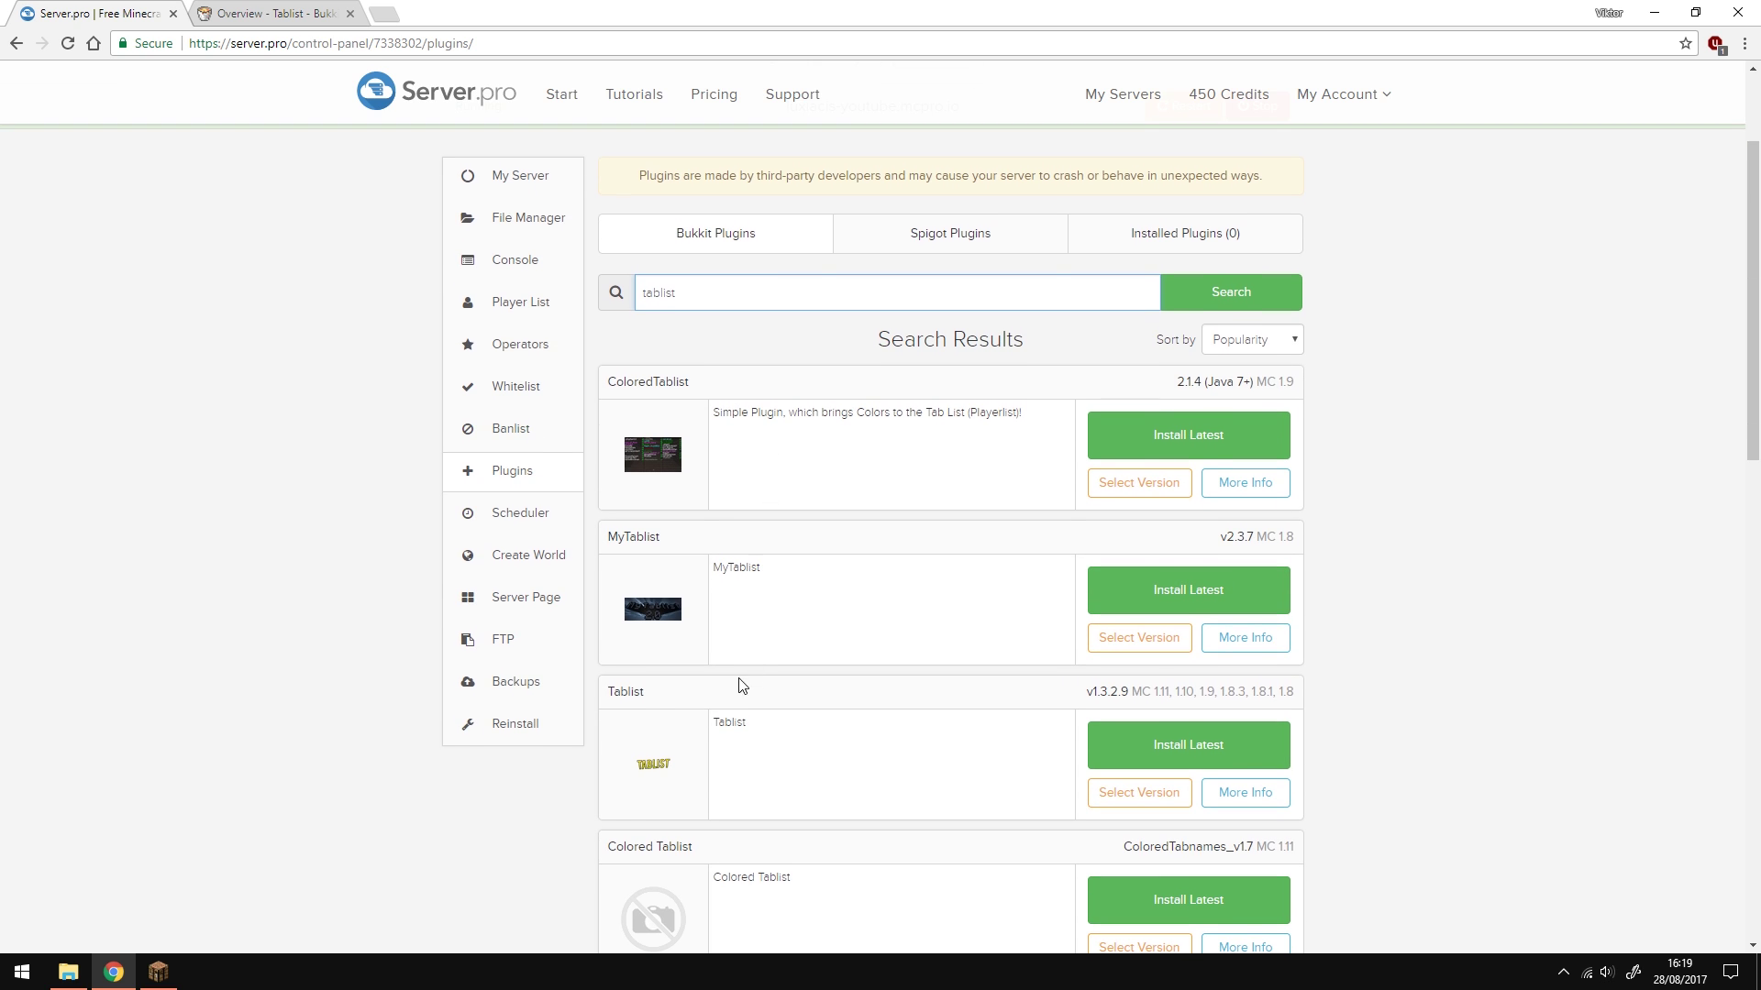
pyautogui.click(1142, 760)
# Restart the server and confirm Tablist is listed under Installed Plugins
pyautogui.scroll(2, 917, 679)
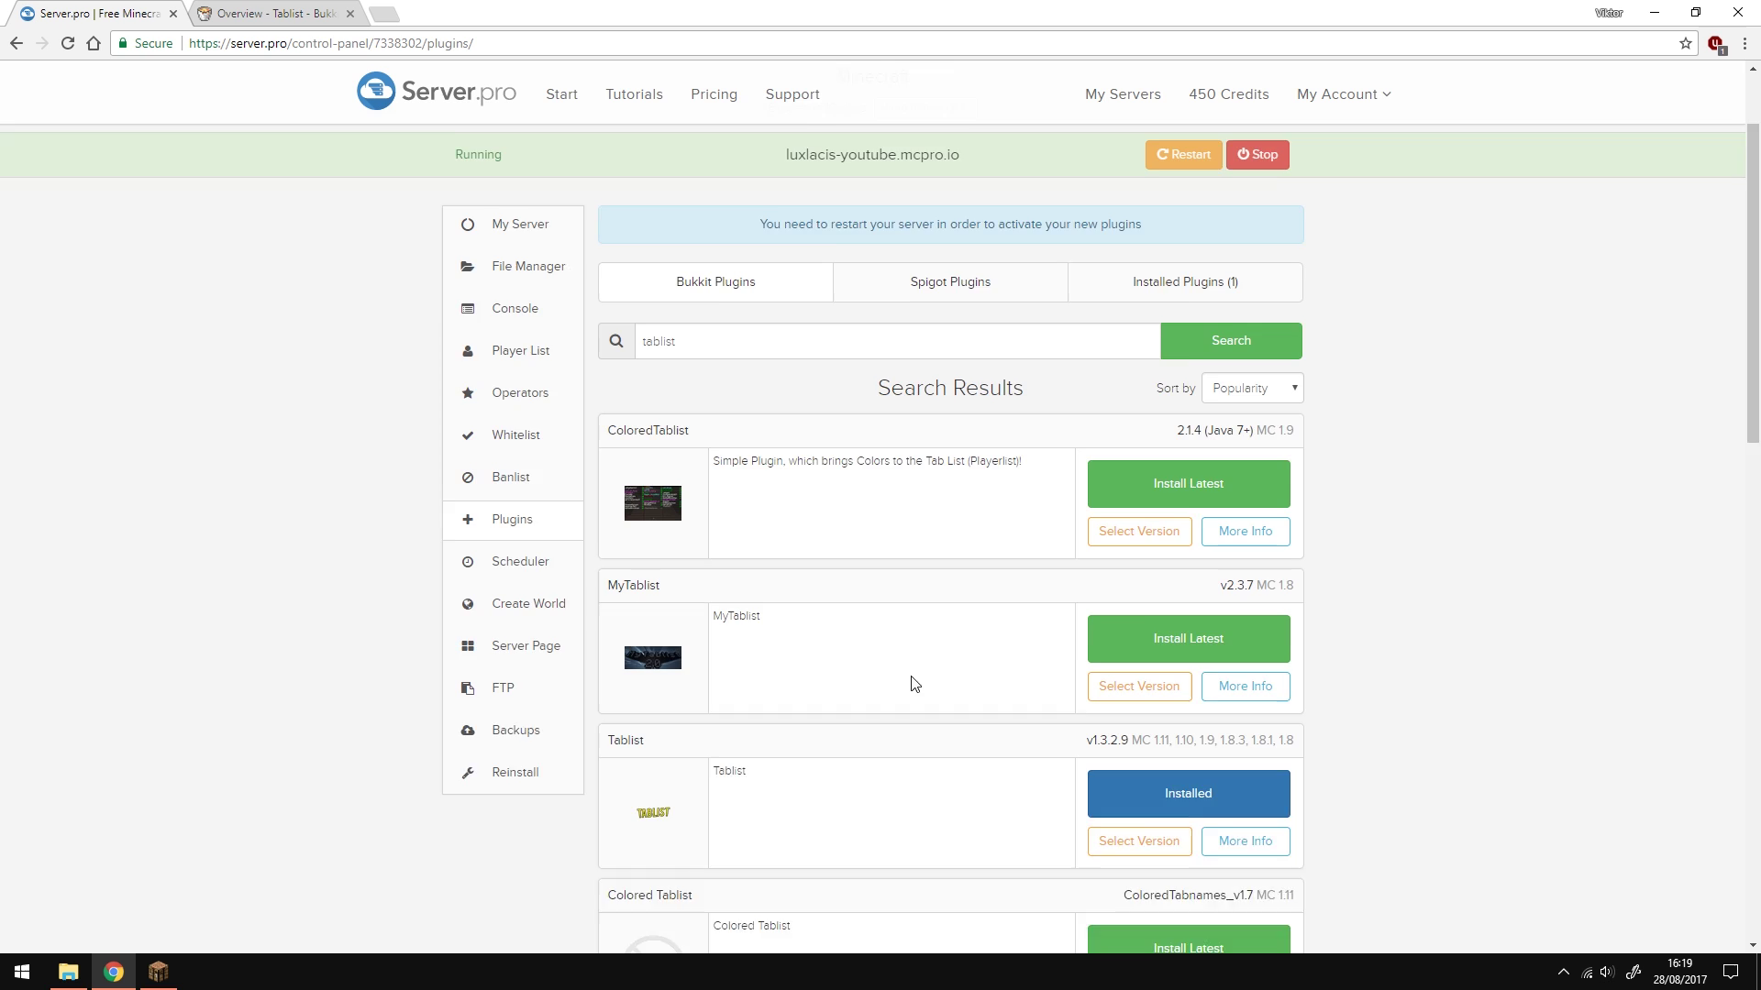
pyautogui.click(1180, 292)
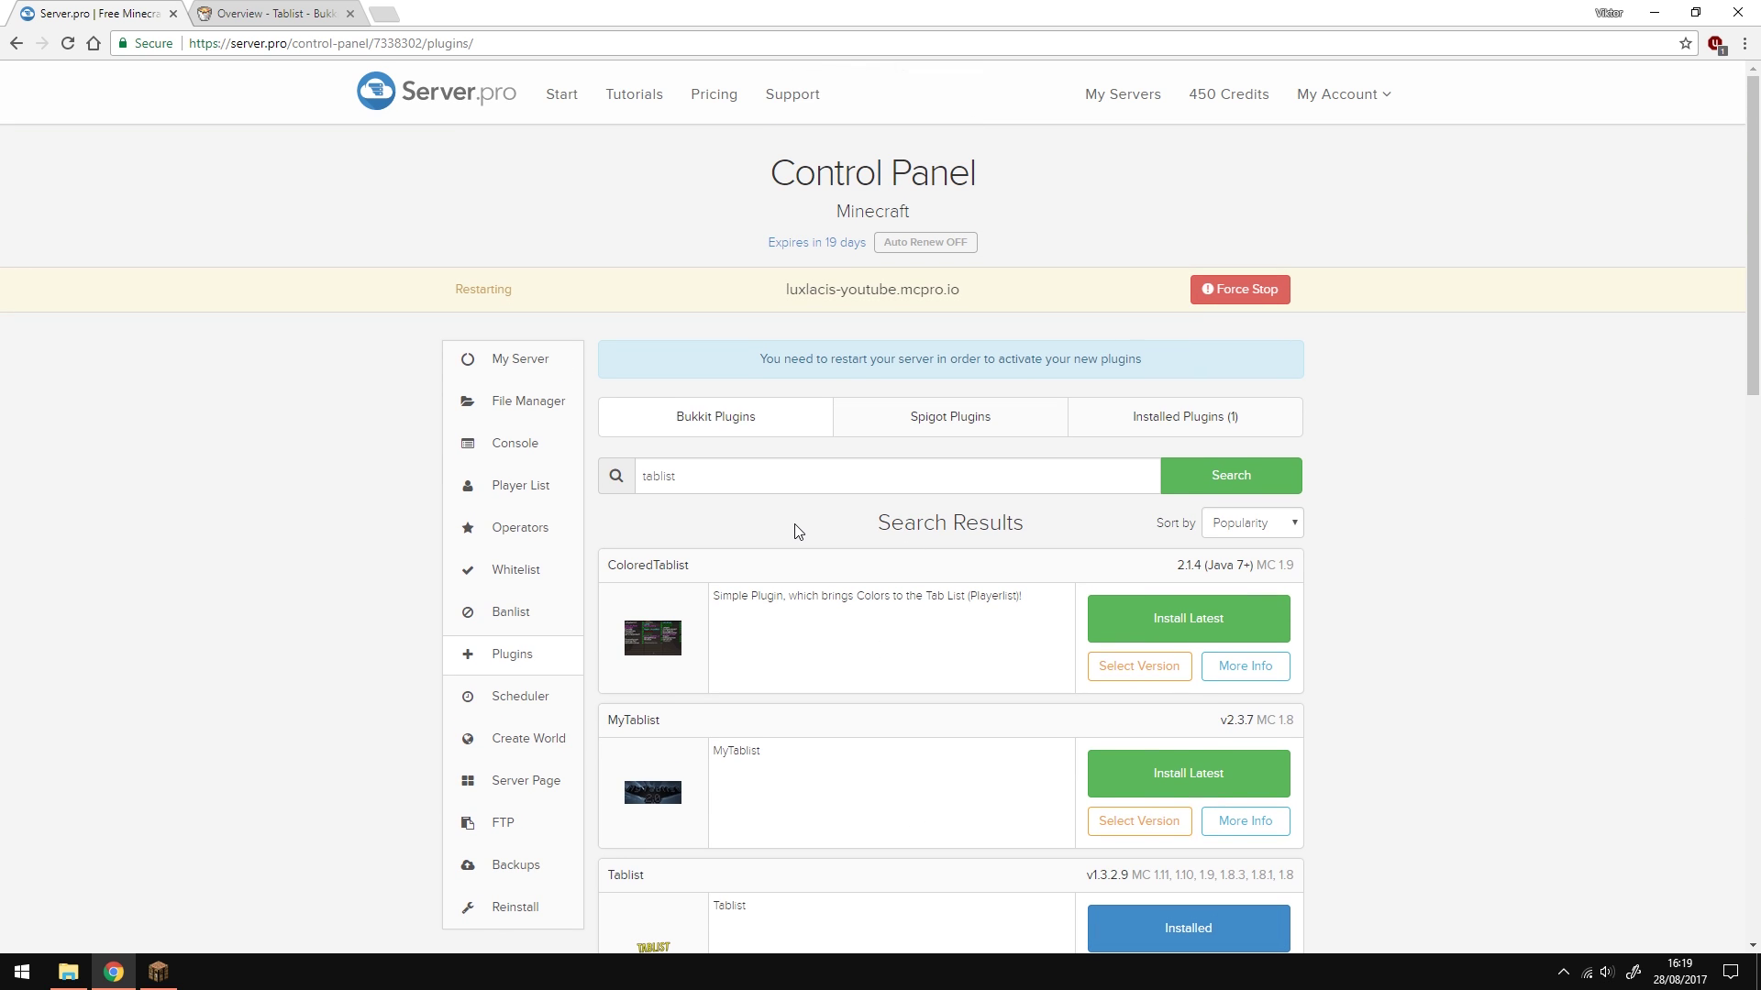
pyautogui.click(1118, 432)
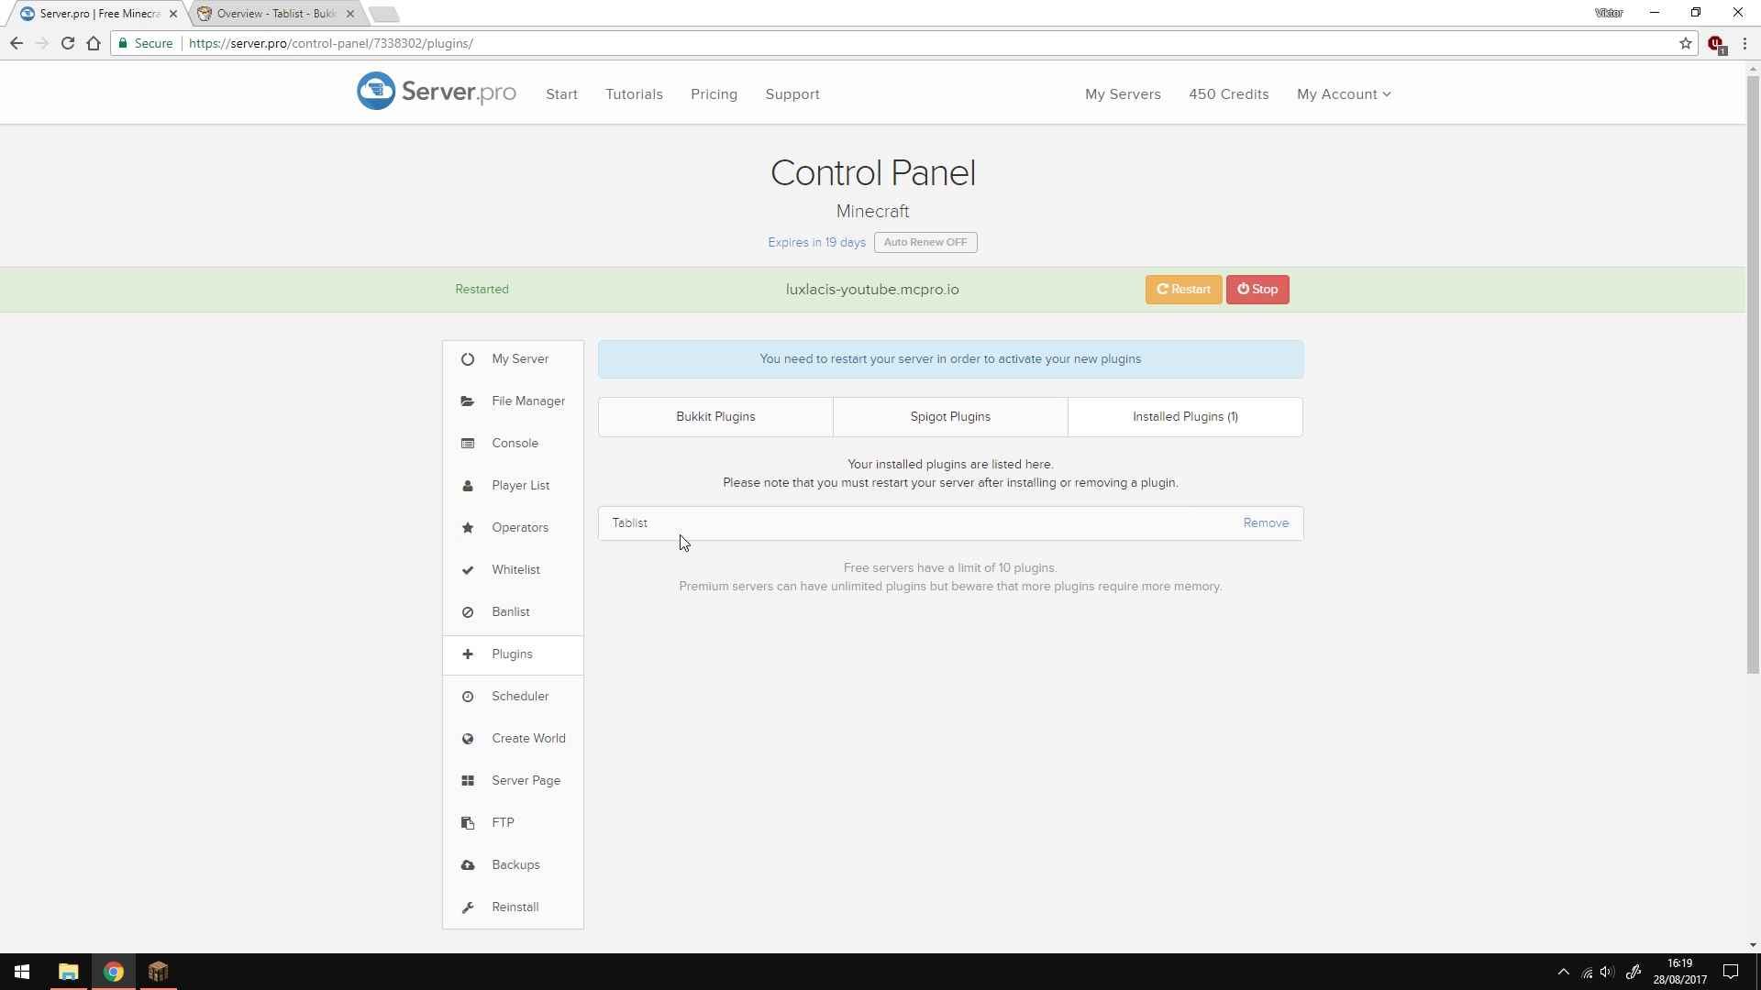
pyautogui.click(284, 15)
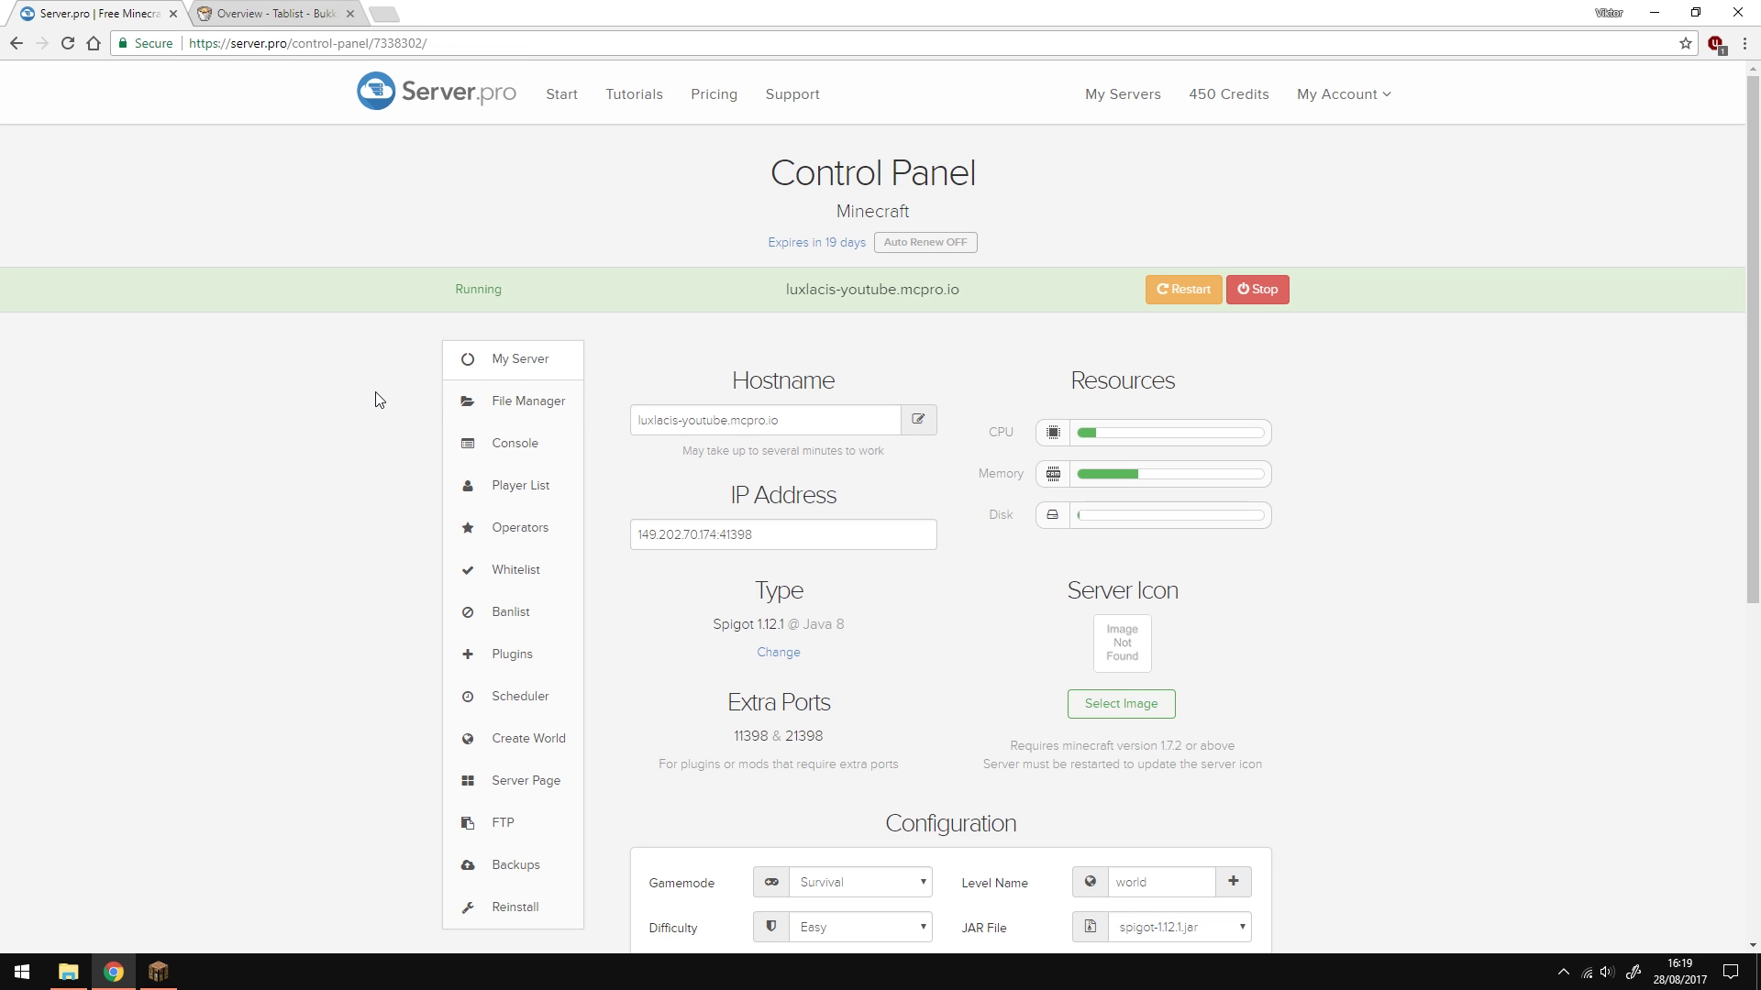
# Open plugins > Tablist > config.yml from the File Manager in the editor
pyautogui.click(504, 410)
pyautogui.click(652, 512)
pyautogui.click(656, 503)
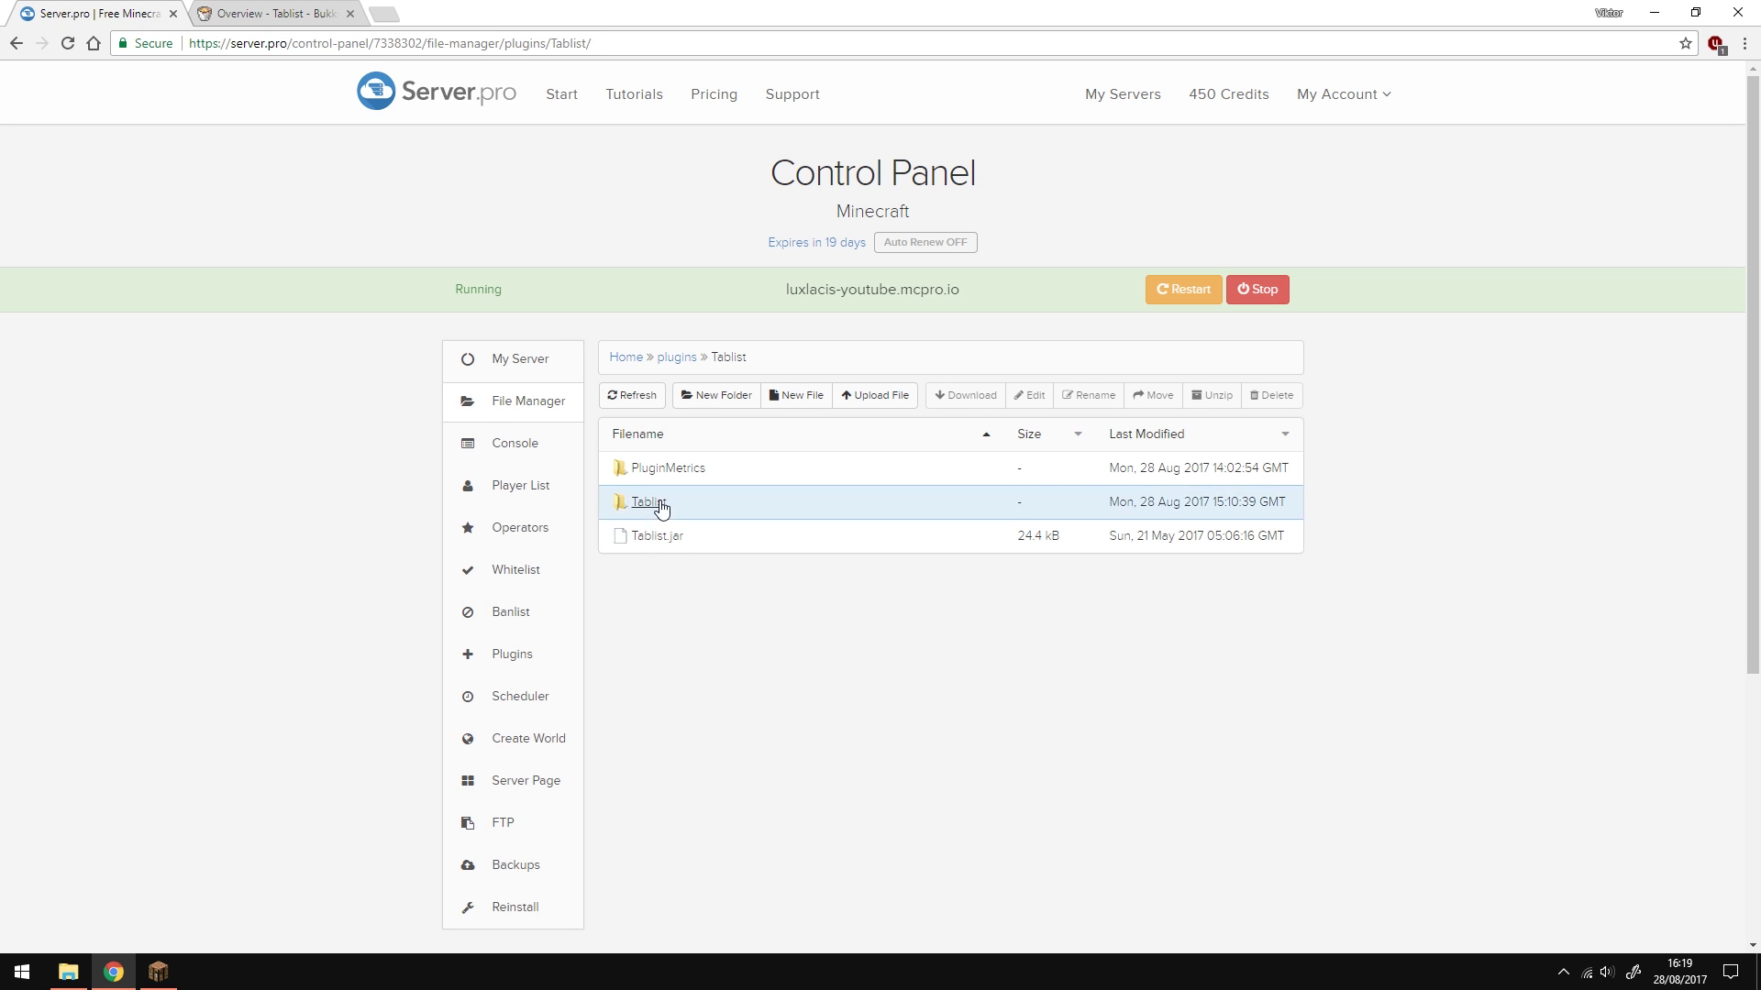
pyautogui.click(657, 469)
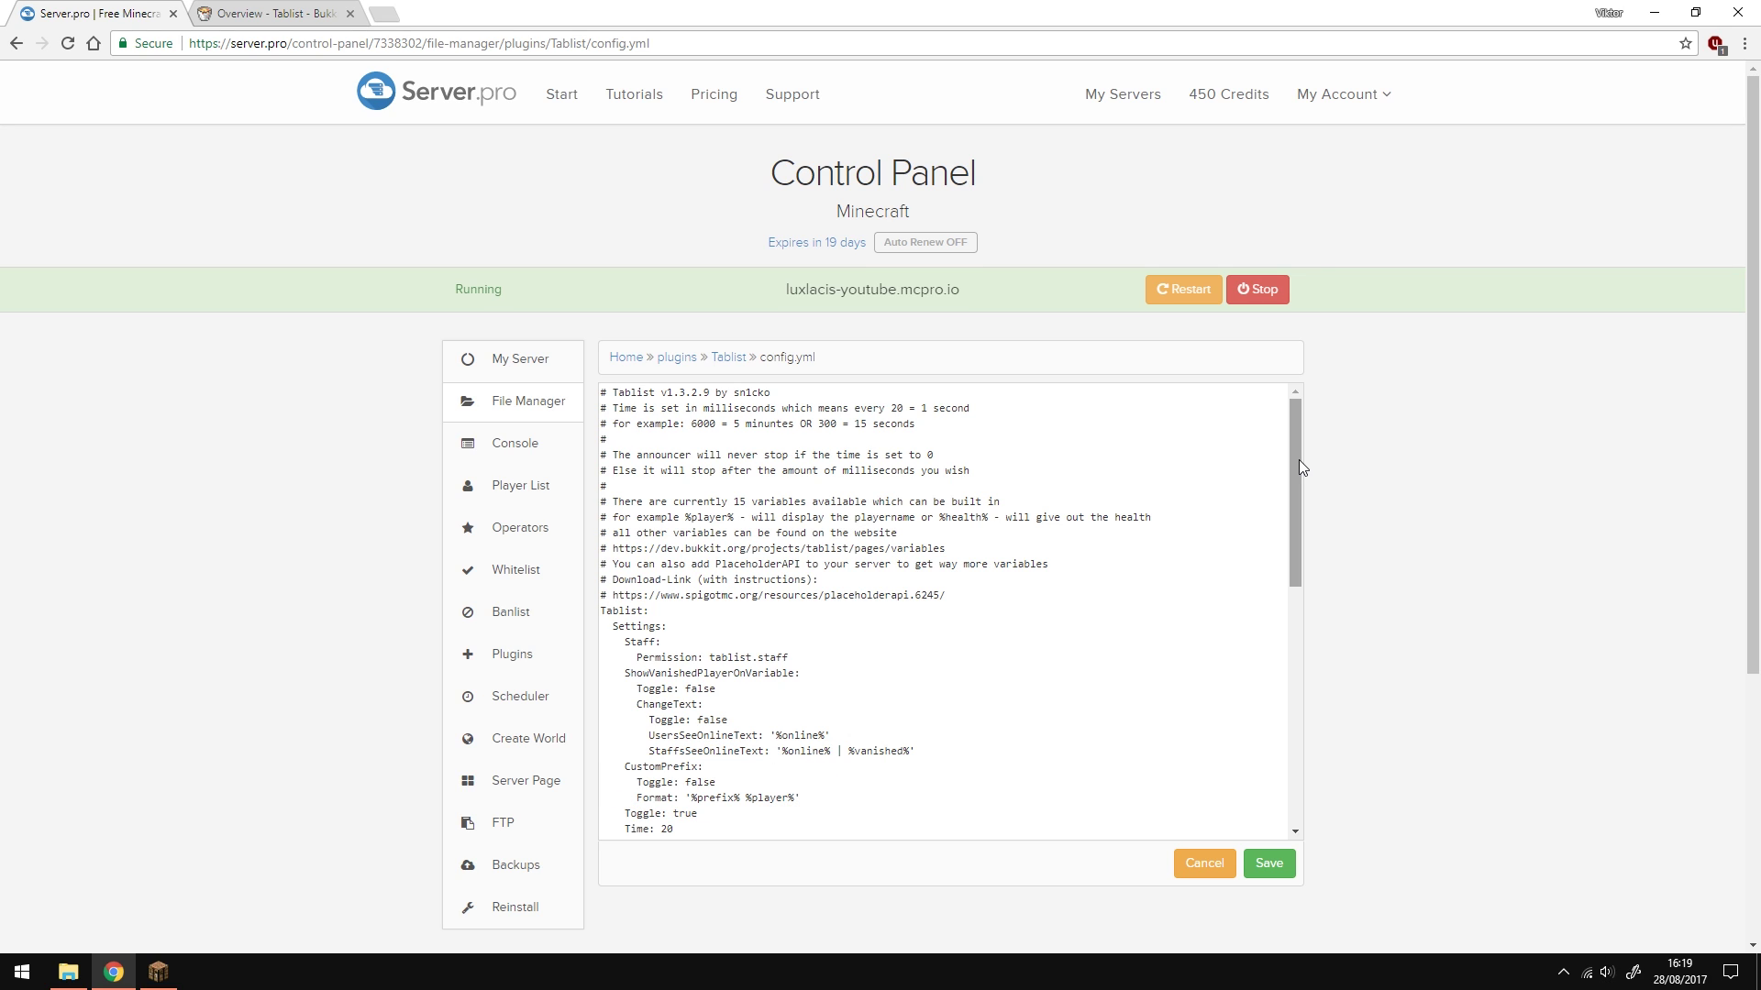
pyautogui.moveTo(1296, 459); pyautogui.dragTo(1295, 548)
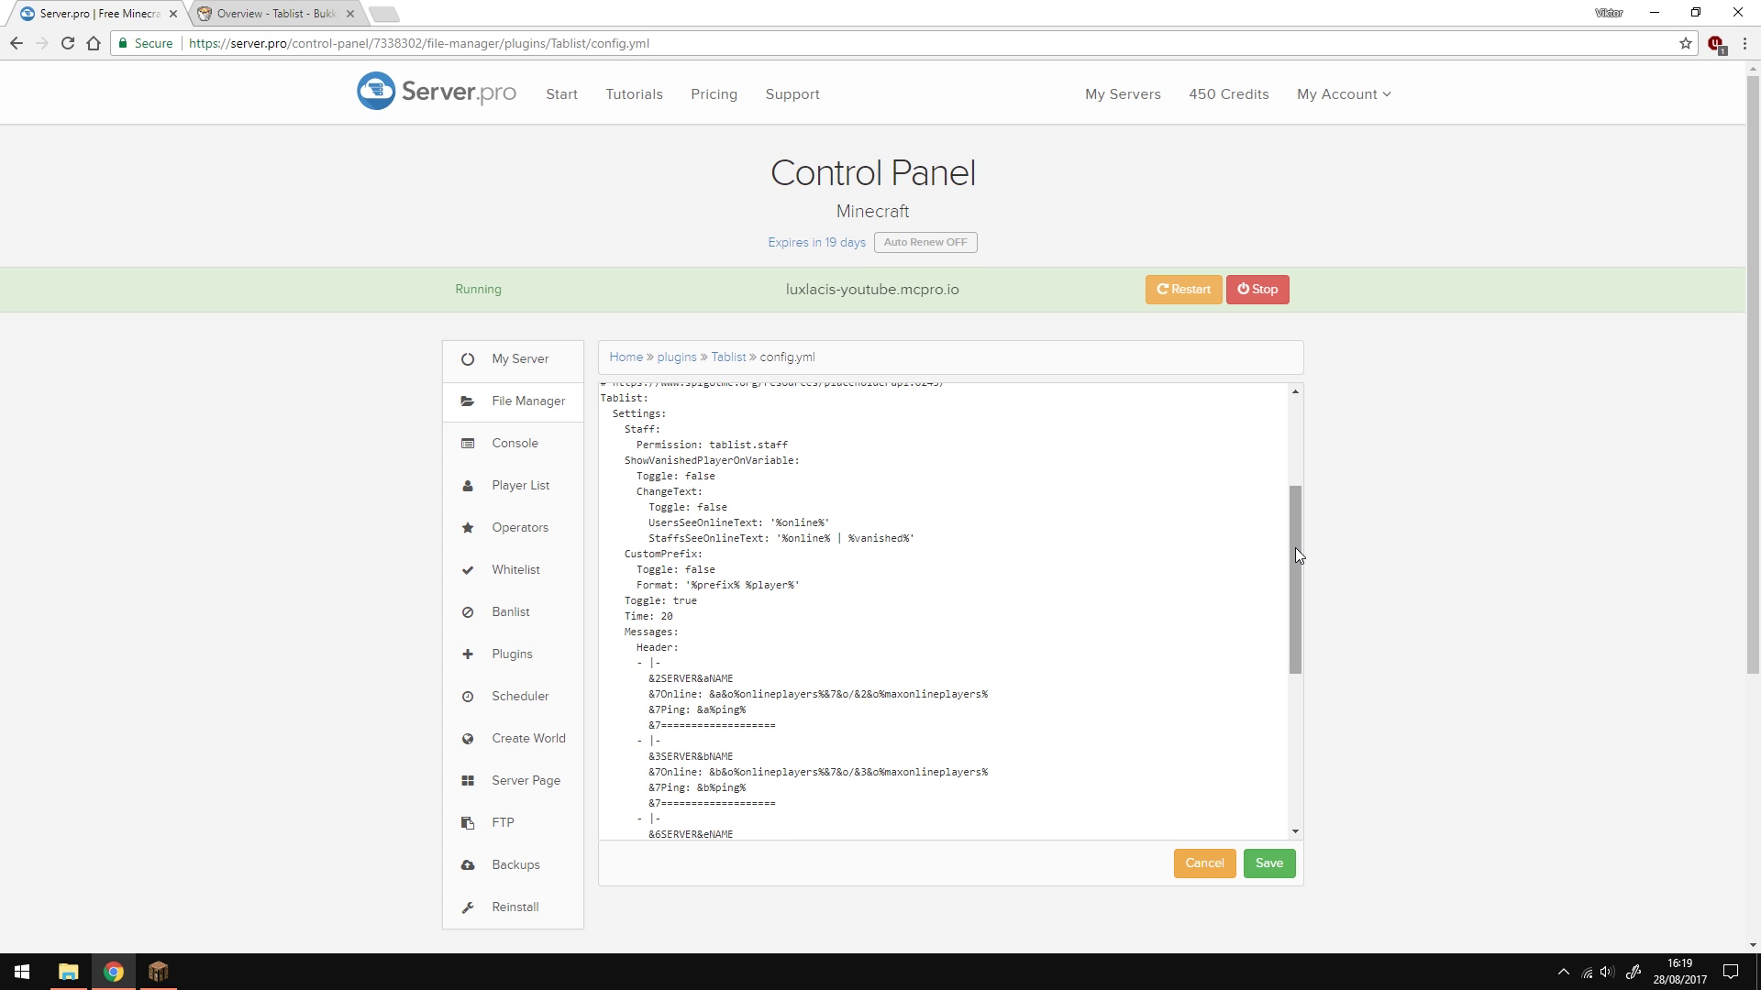
pyautogui.moveTo(1295, 547); pyautogui.dragTo(1303, 654)
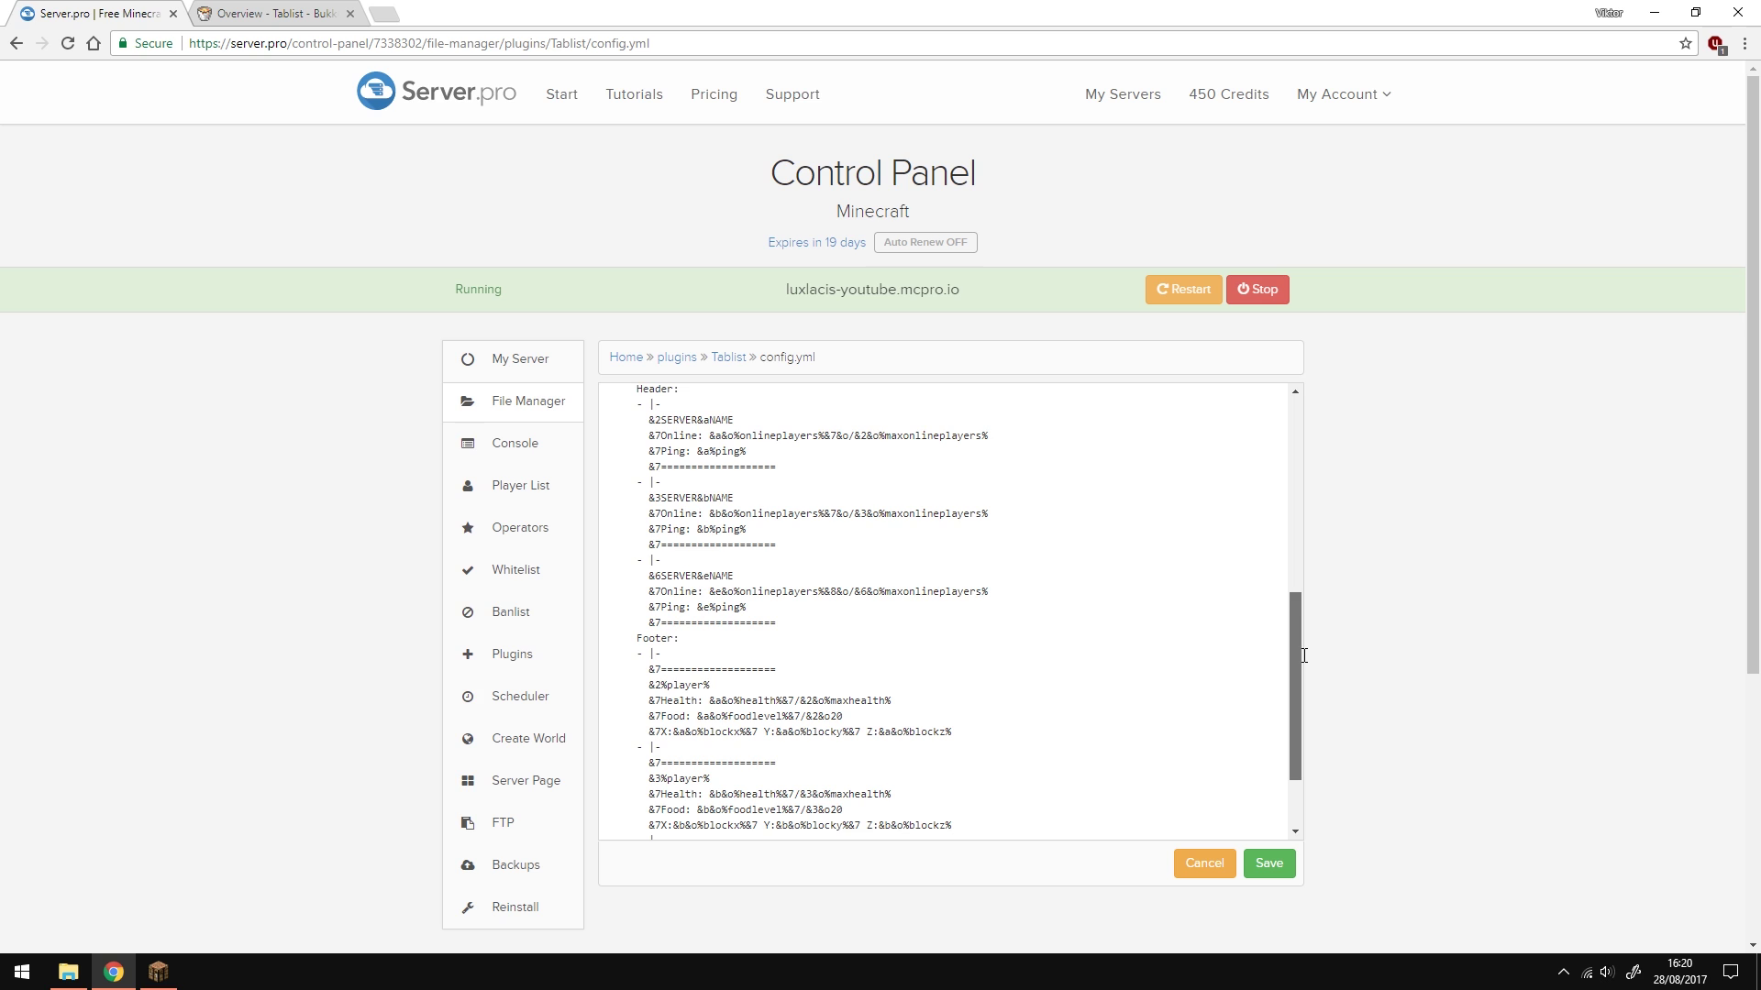
# Delete the third Footer and third Header message blocks from config.yml
pyautogui.moveTo(1304, 655); pyautogui.dragTo(1296, 702)
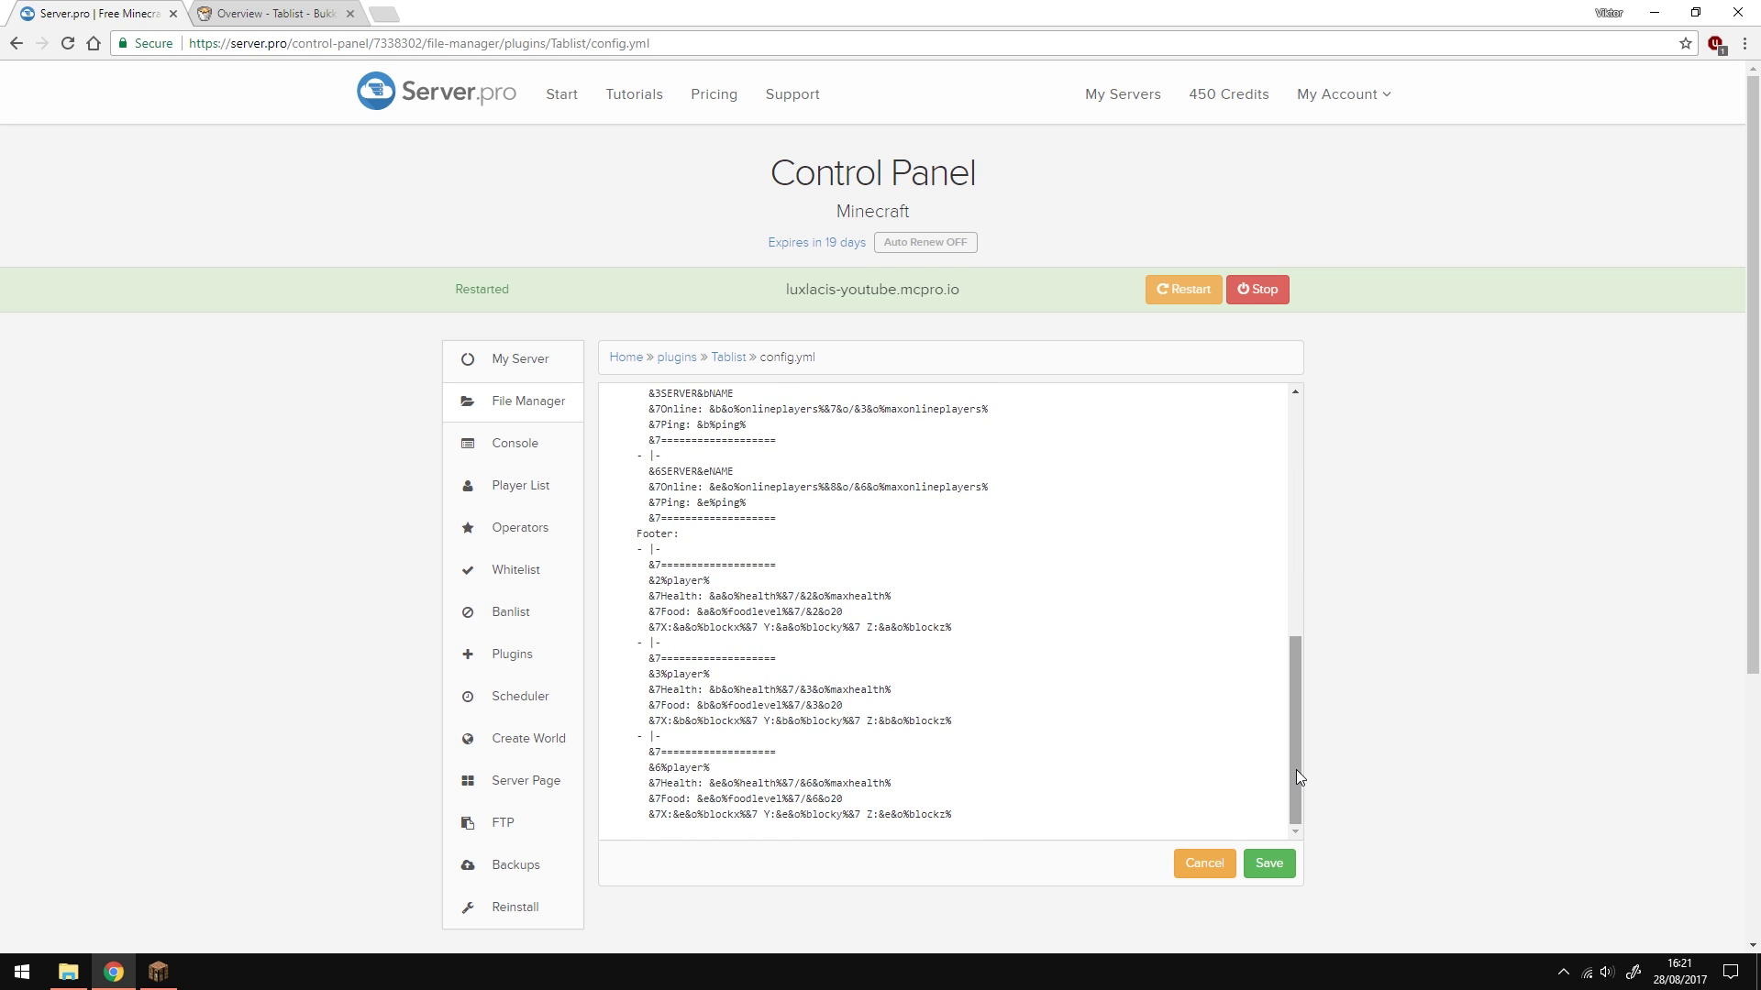
pyautogui.moveTo(953, 815); pyautogui.dragTo(589, 741)
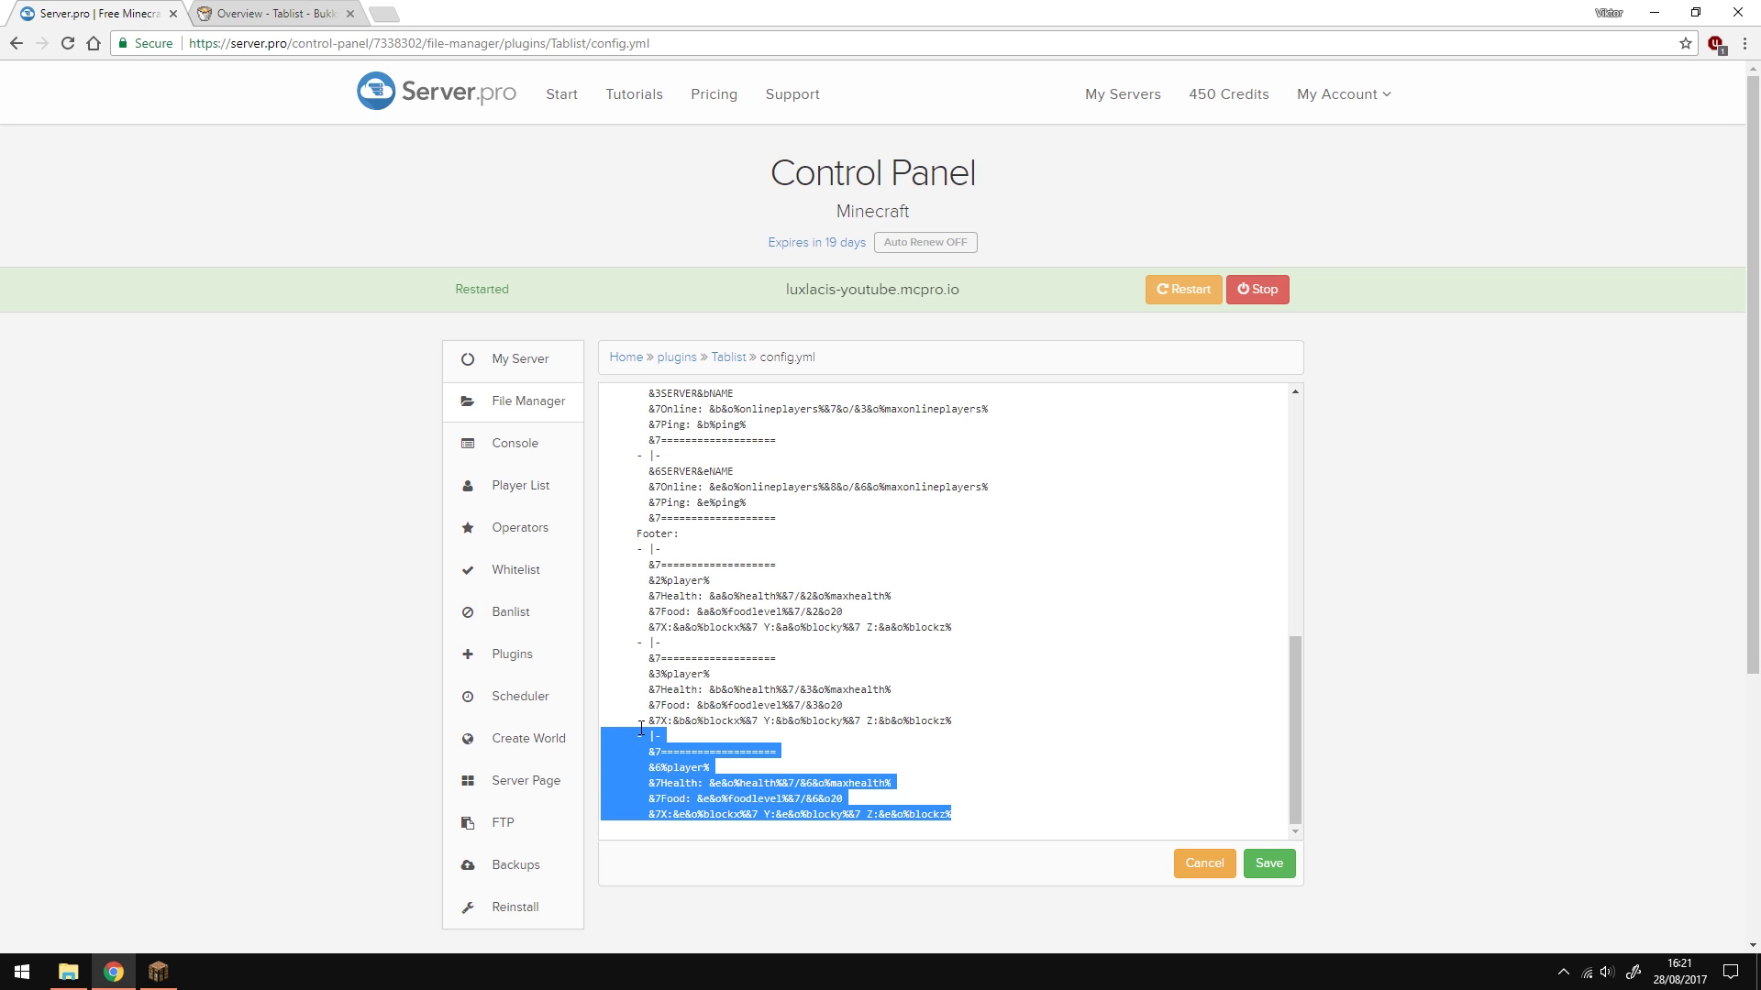
pyautogui.press('BackSpace')
pyautogui.press('BackSpace')
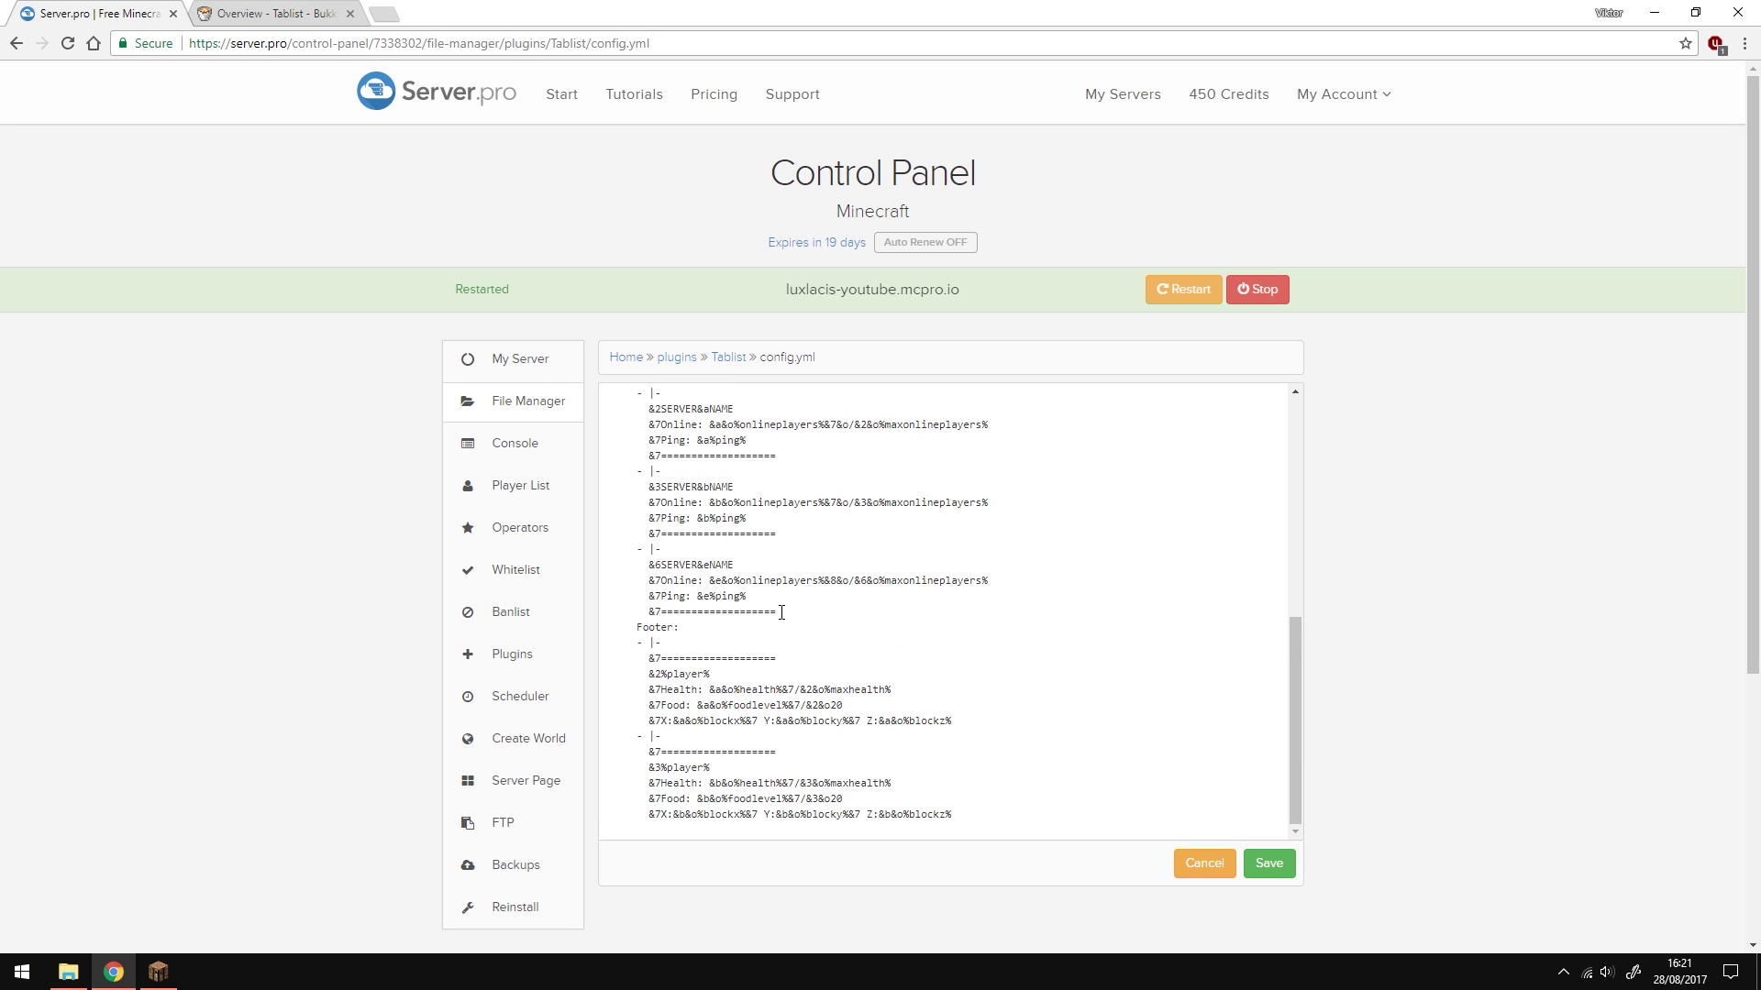
pyautogui.moveTo(785, 607); pyautogui.dragTo(600, 550)
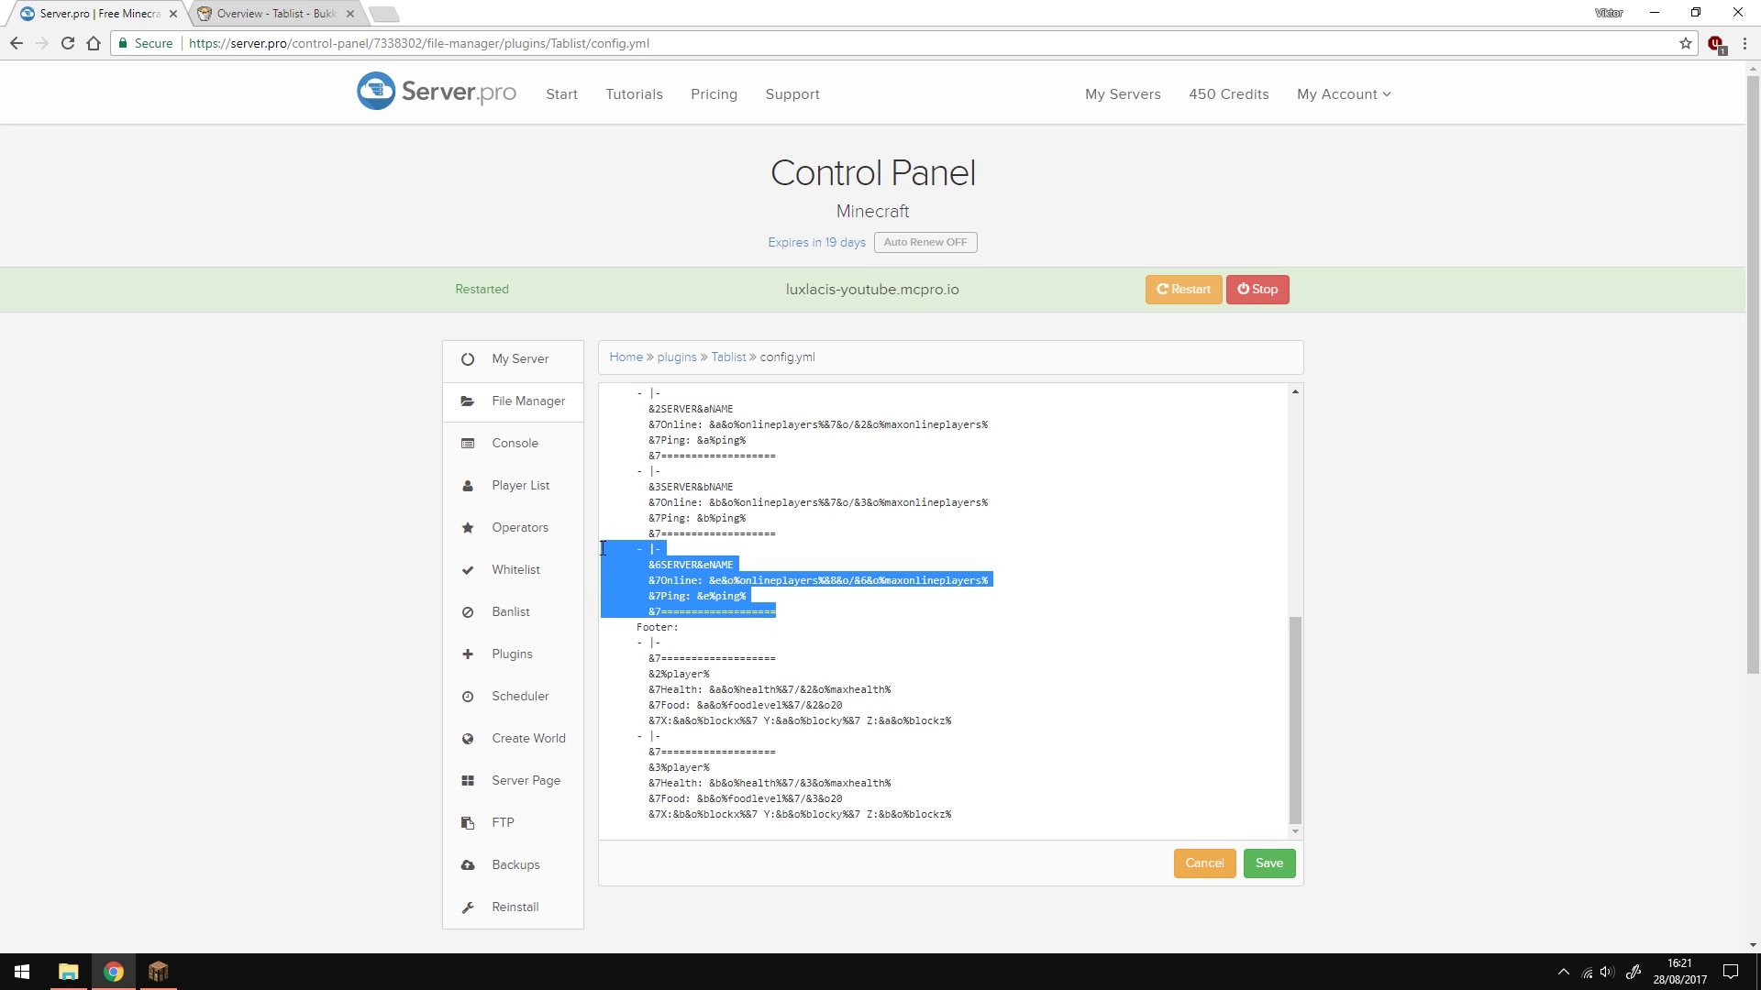
pyautogui.press('BackSpace')
pyautogui.press('BackSpace')
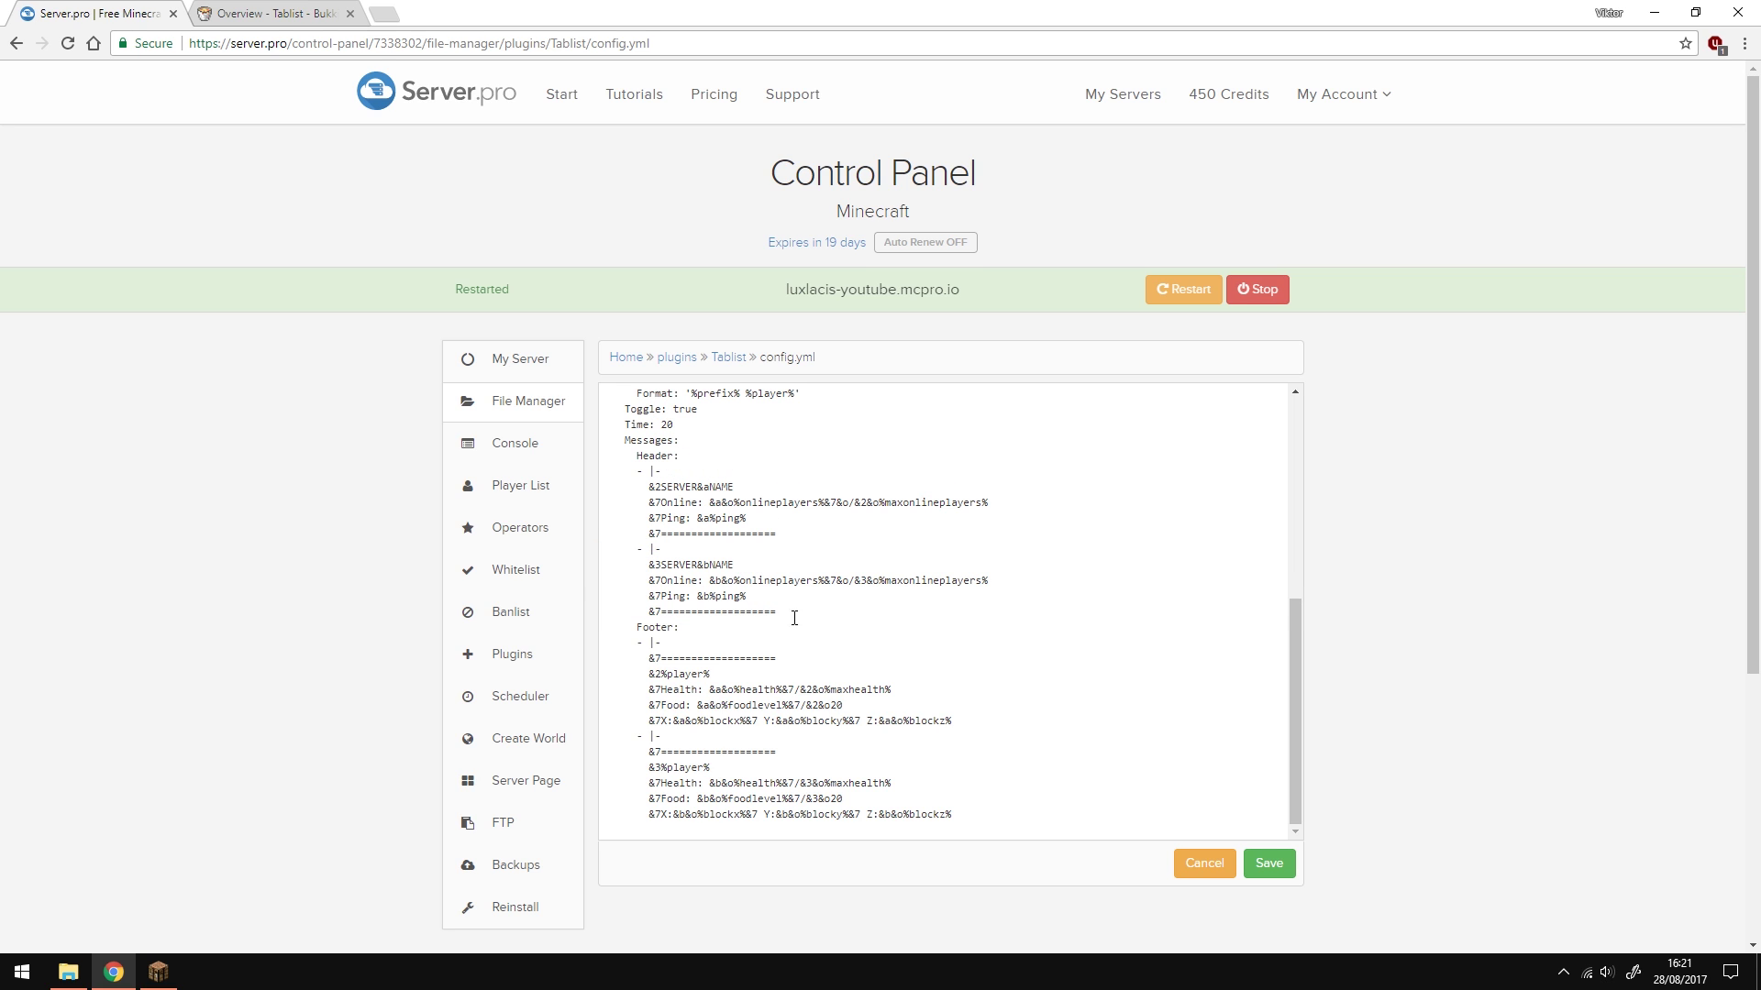
# Save config.yml, run /tl reload in Minecraft, and view the updated player tab list
pyautogui.click(1270, 867)
pyautogui.click(159, 970)
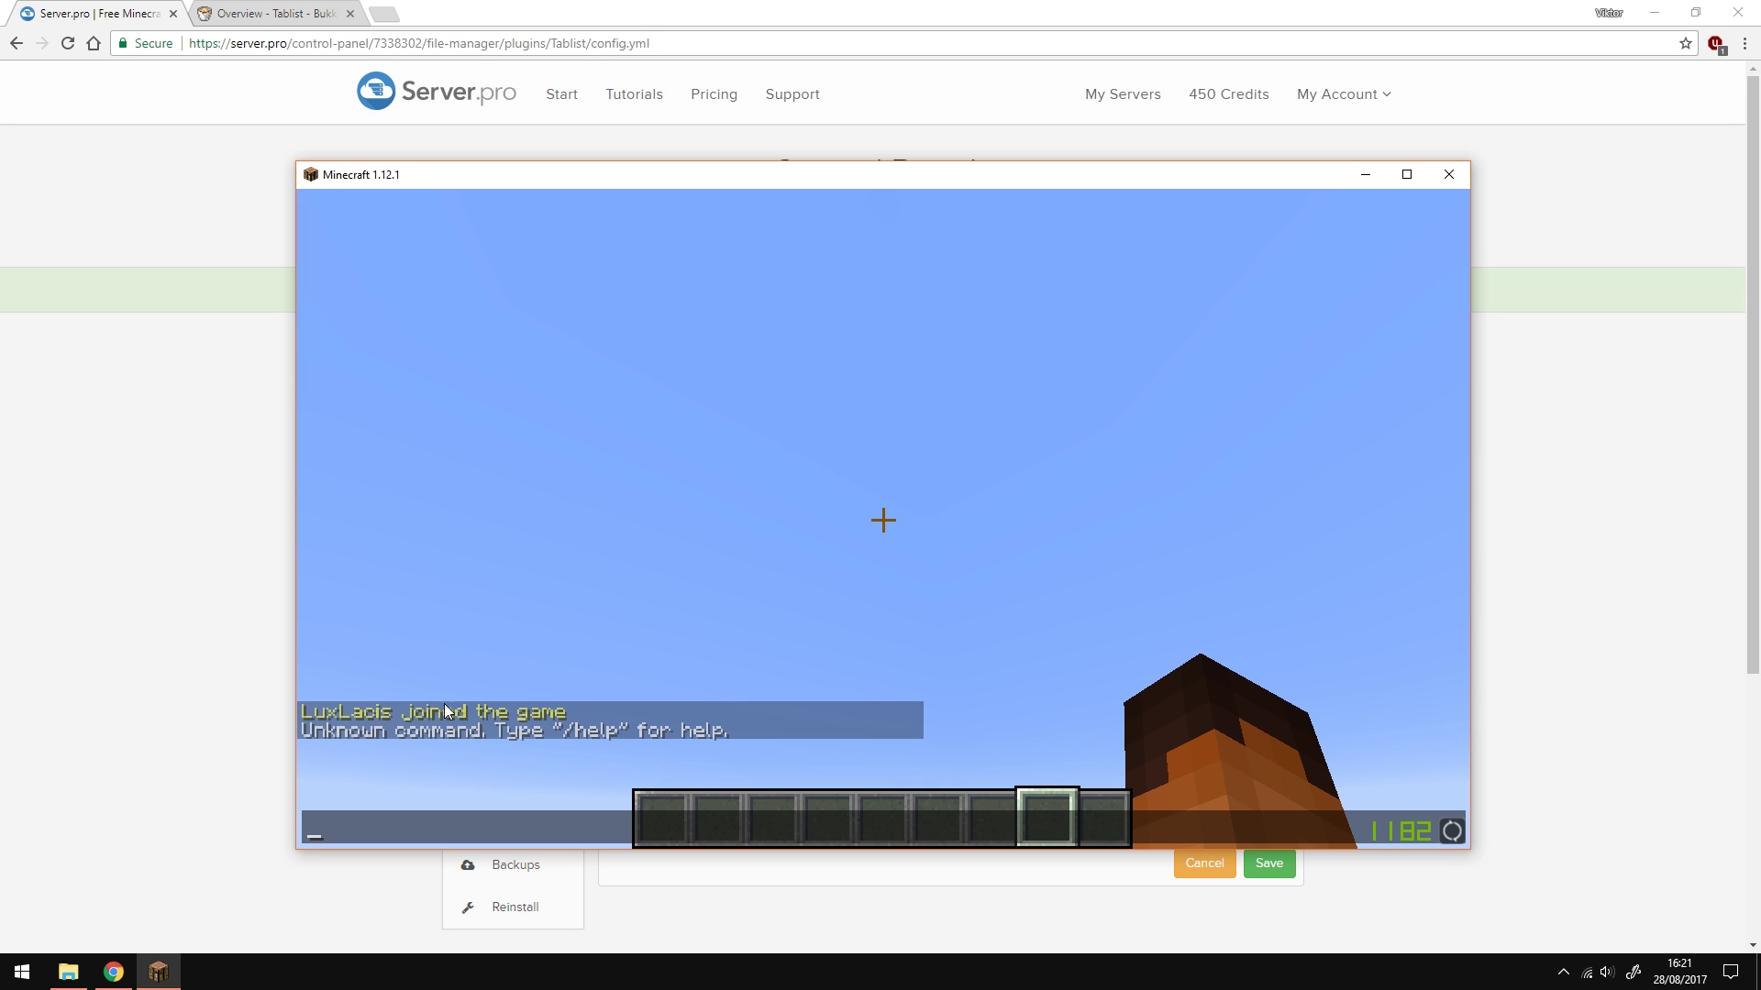
pyautogui.write('/tl reload')
pyautogui.press('Return')
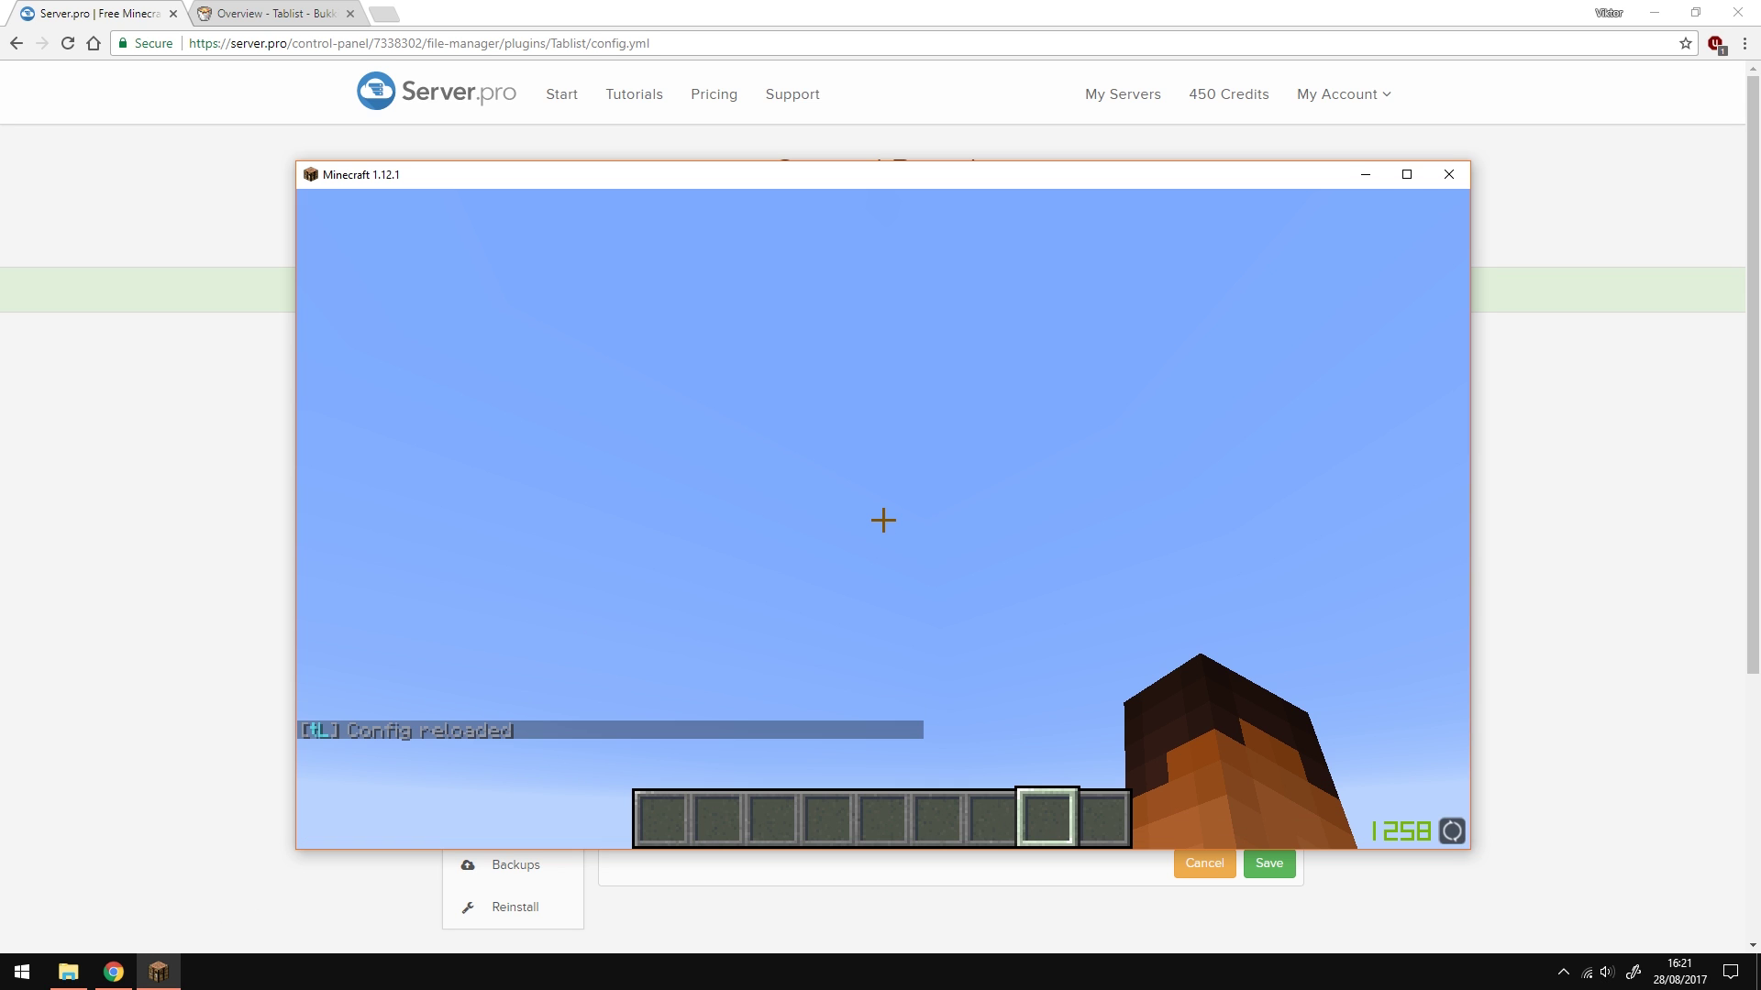
pyautogui.press('Tab')
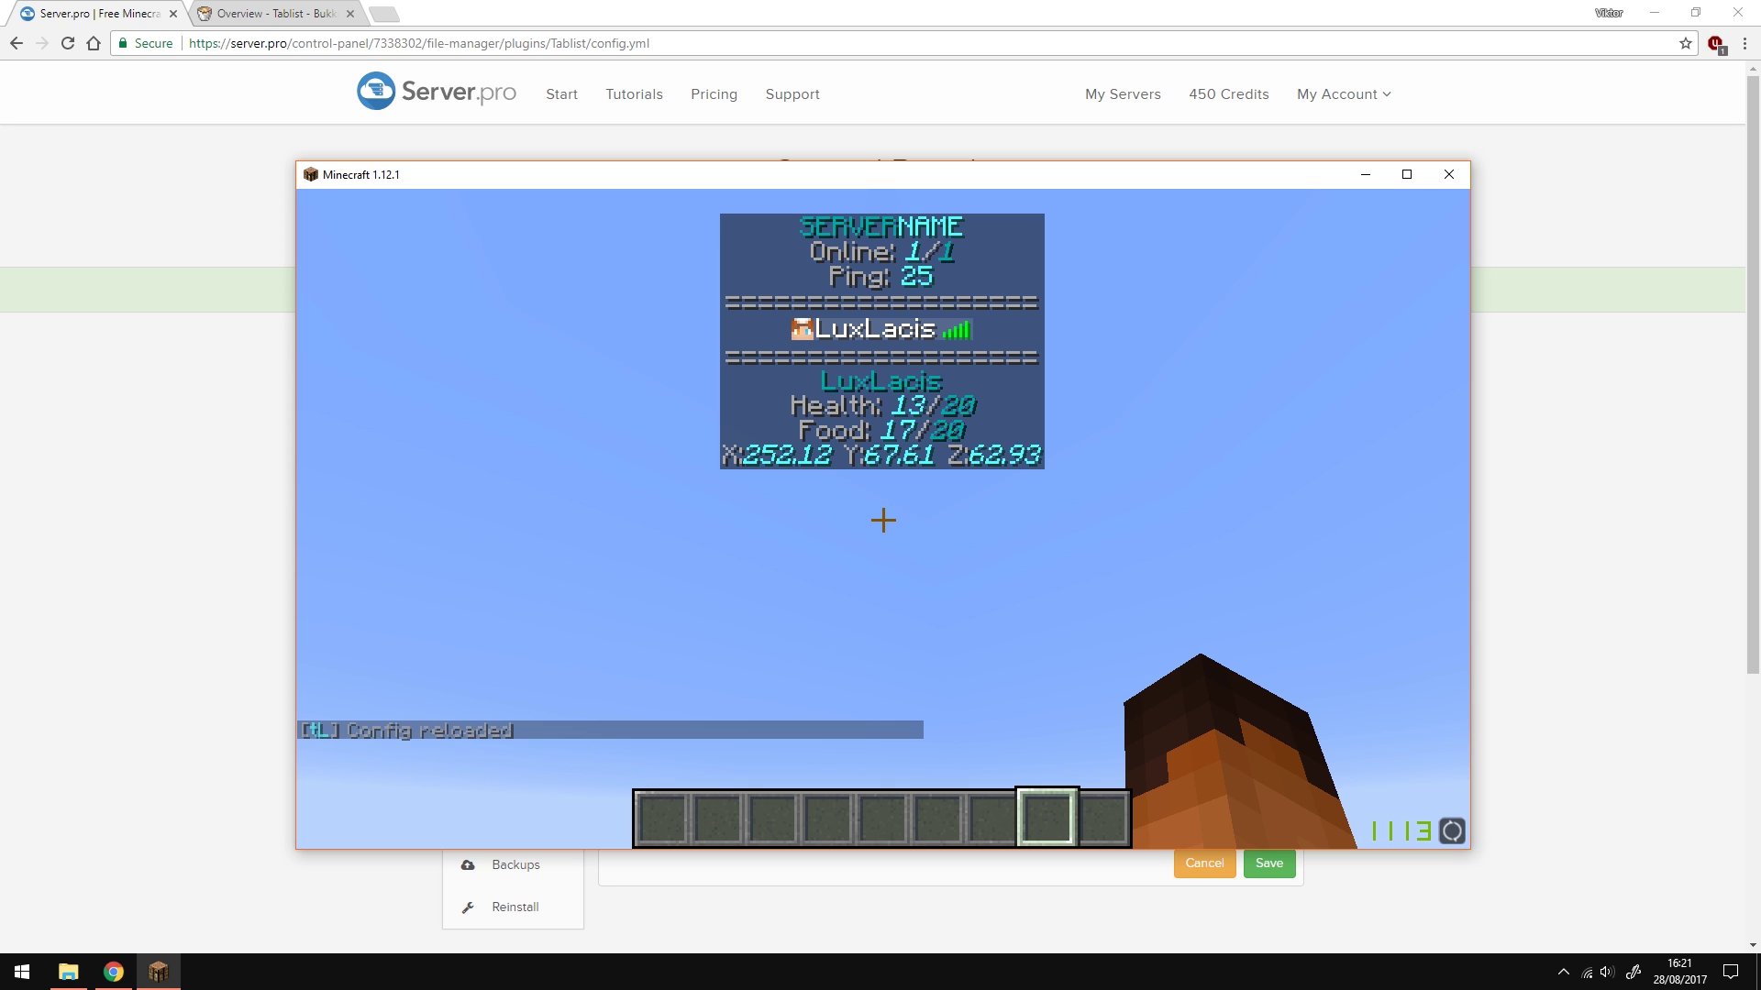
pyautogui.hotkey('alt', 'Tab')
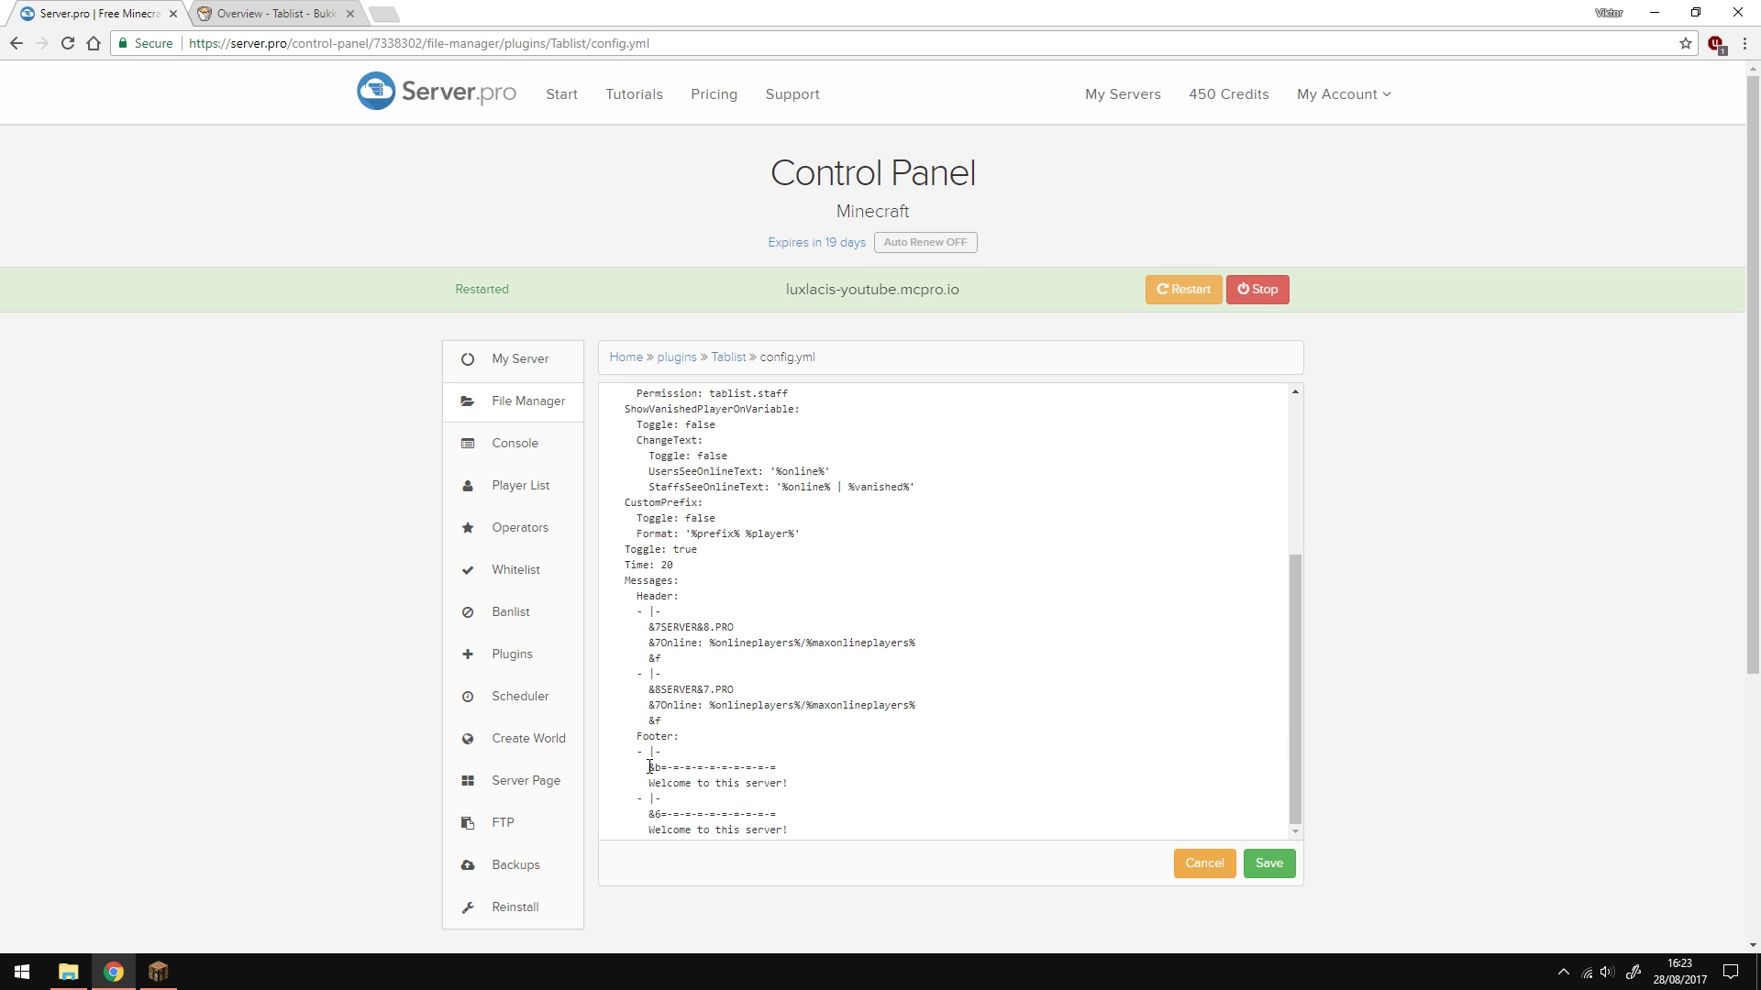
pyautogui.moveTo(650, 767); pyautogui.dragTo(778, 768)
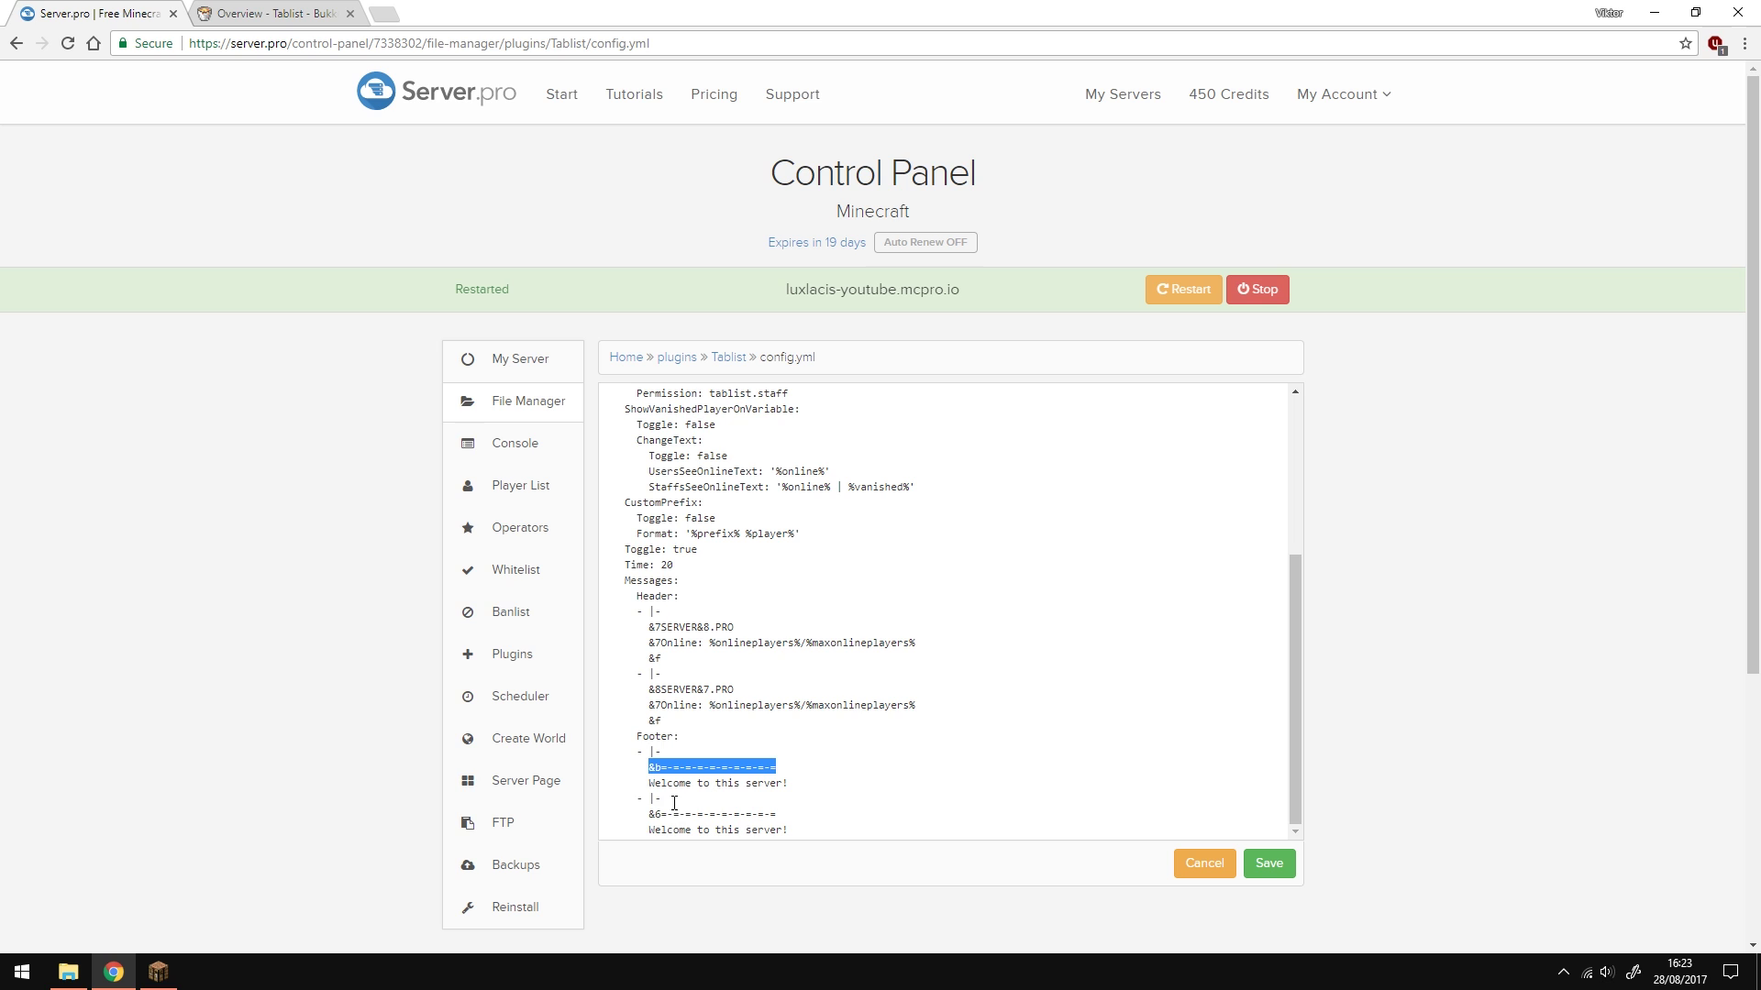
pyautogui.moveTo(648, 814); pyautogui.dragTo(783, 812)
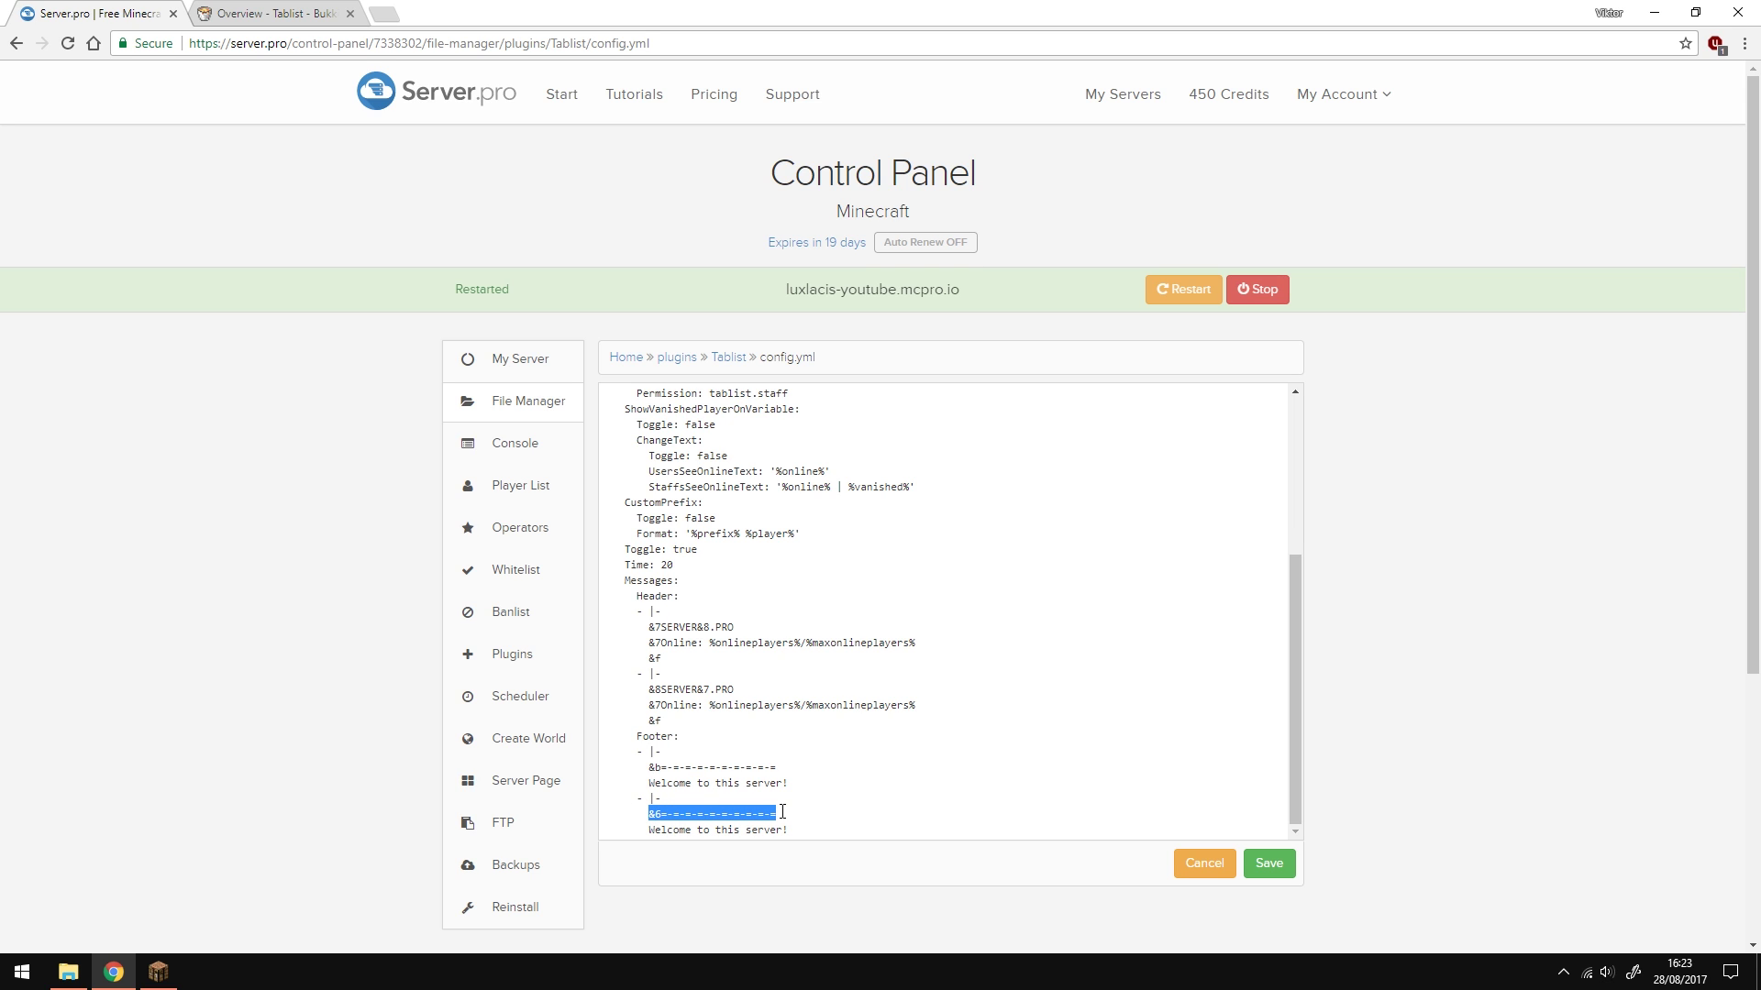
pyautogui.click(782, 812)
pyautogui.moveTo(648, 690); pyautogui.dragTo(734, 690)
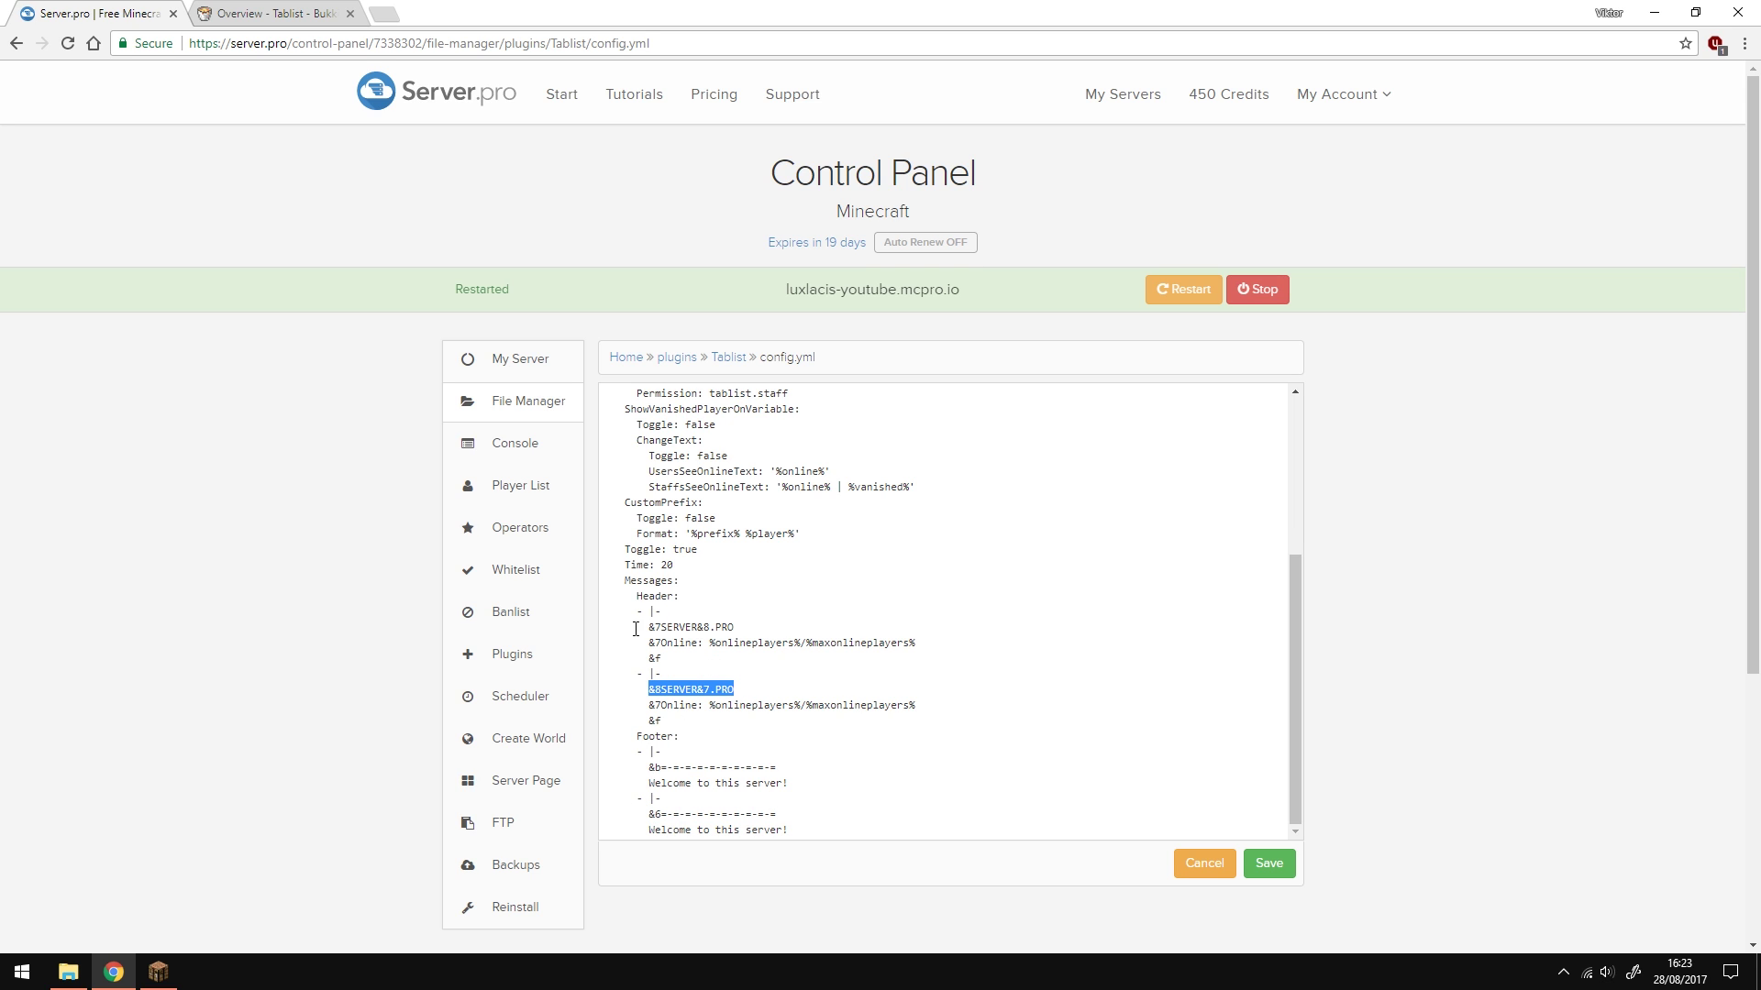
pyautogui.moveTo(648, 627); pyautogui.dragTo(917, 643)
pyautogui.click(917, 643)
pyautogui.moveTo(705, 644); pyautogui.dragTo(804, 643)
pyautogui.click(275, 15)
# Go from Tablist's Commands page to its Variables page and scroll through the placeholders
pyautogui.click(632, 365)
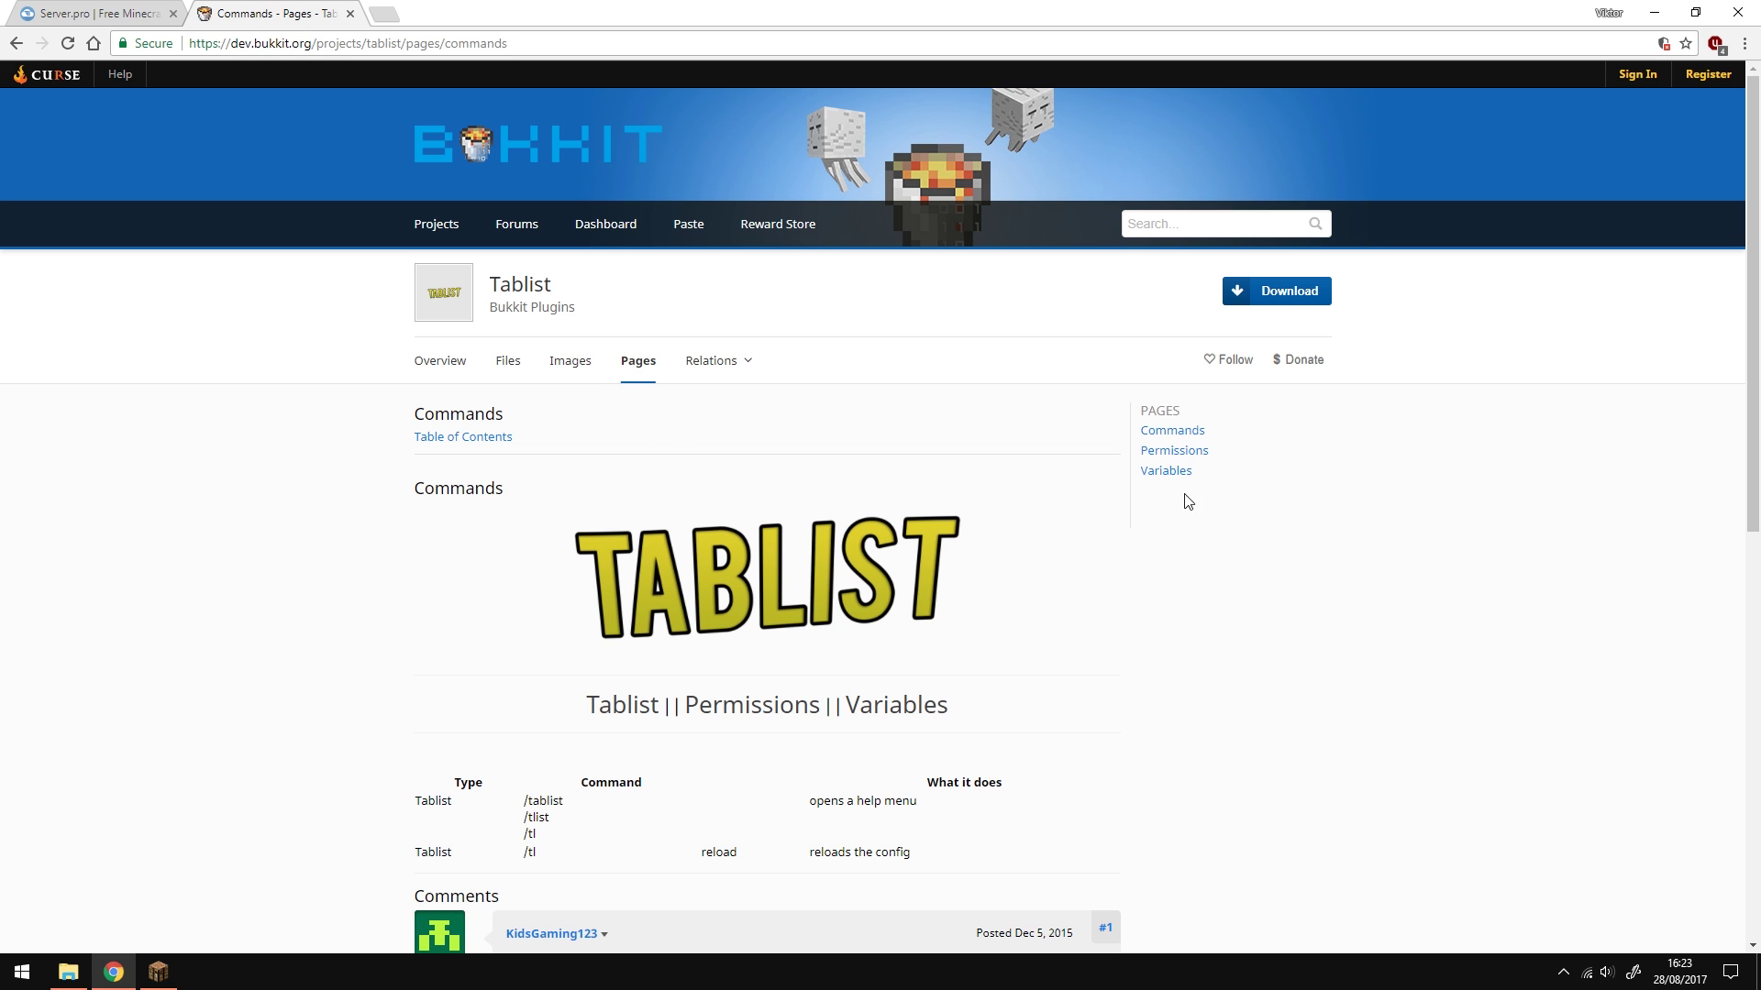
pyautogui.click(1179, 480)
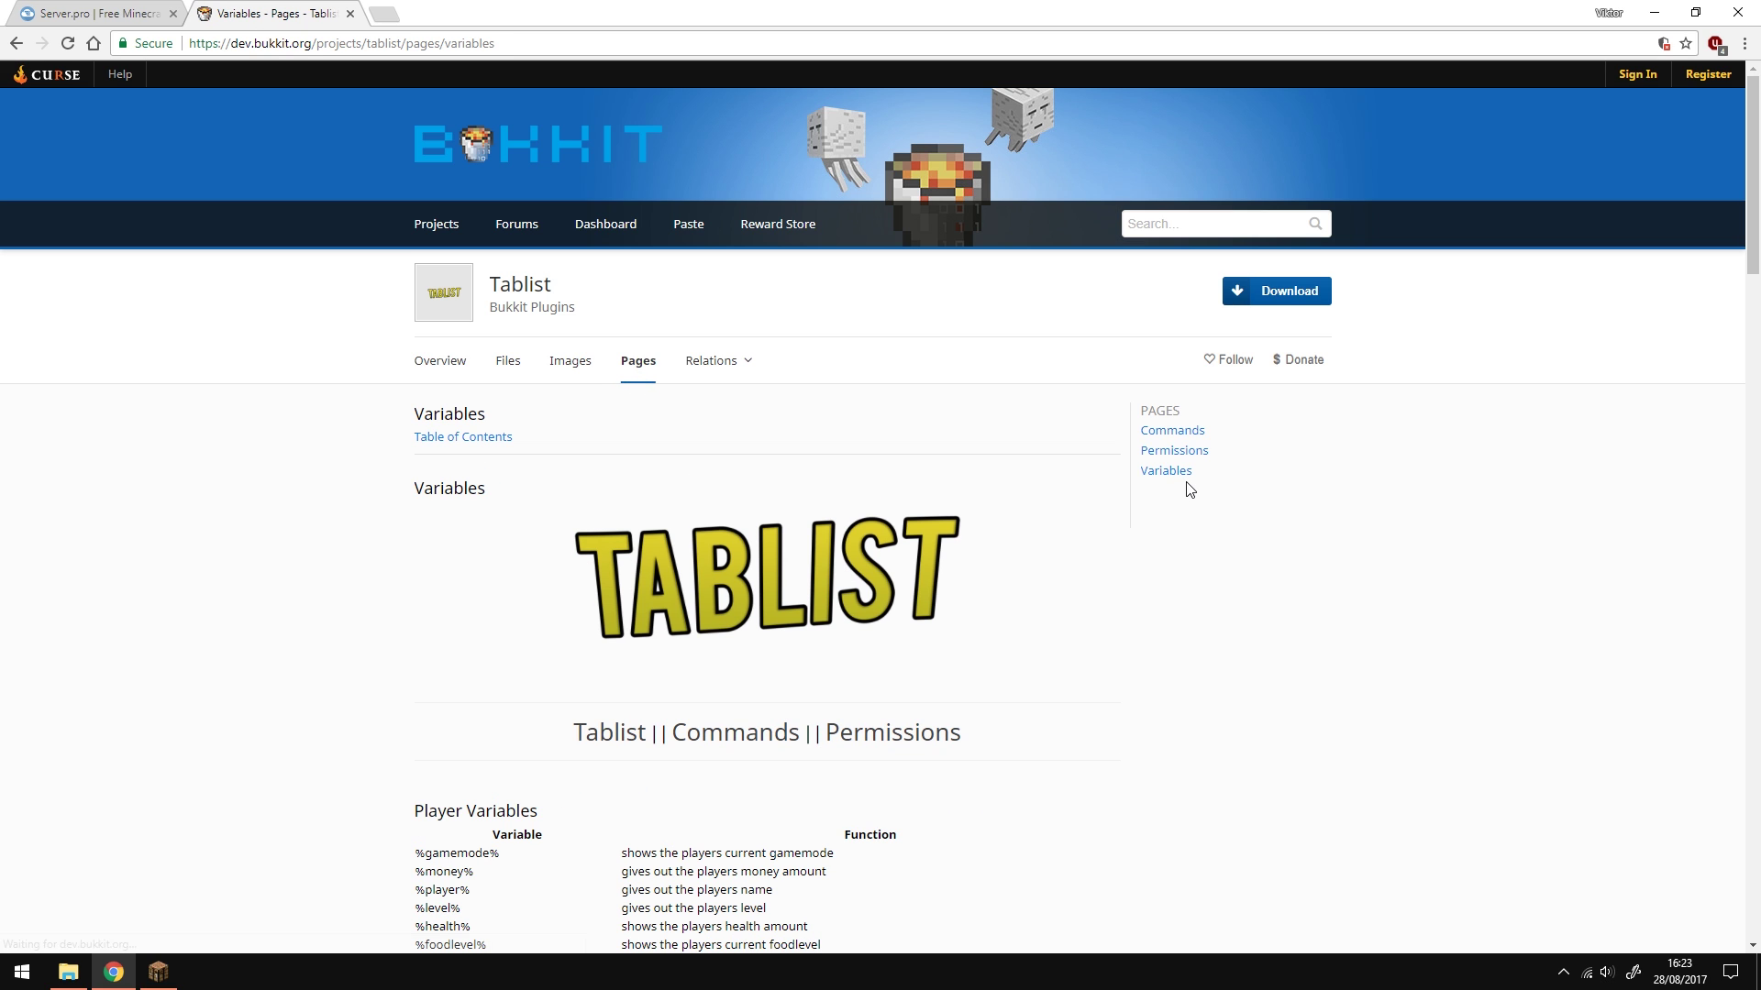
pyautogui.moveTo(1750, 194); pyautogui.dragTo(1730, 346)
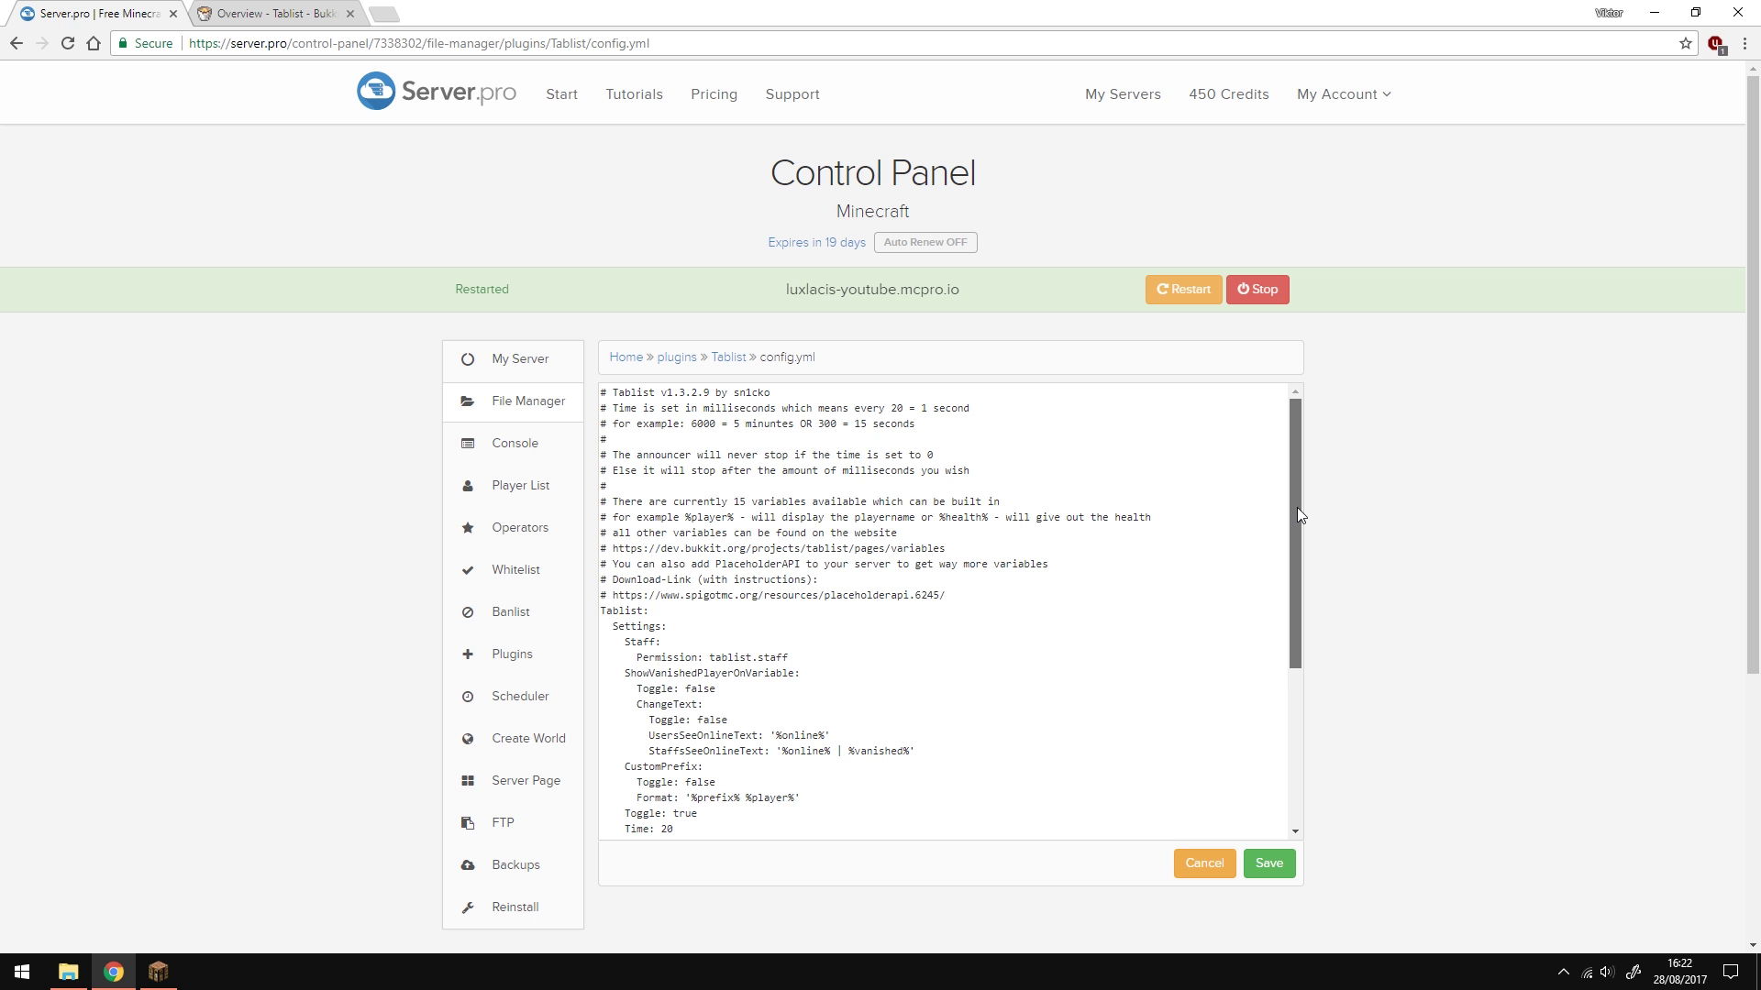